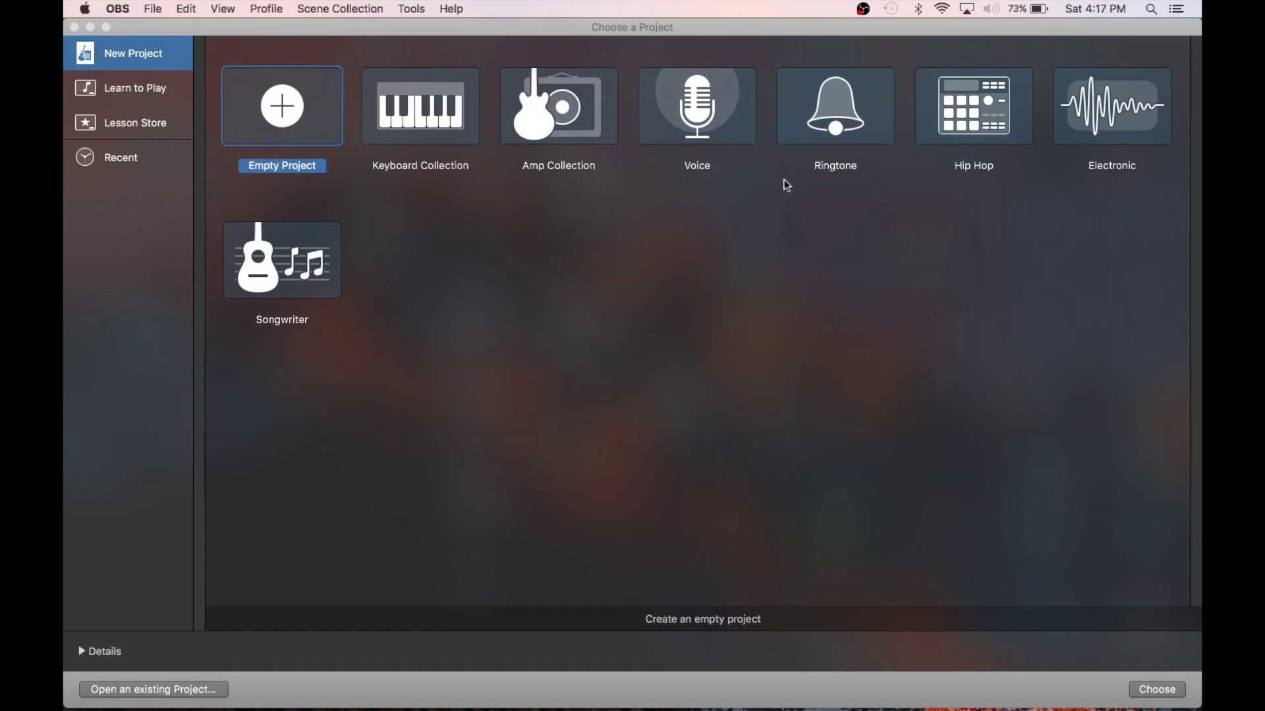
Step: Create an empty project from the Choose a Project window
double_click(285, 108)
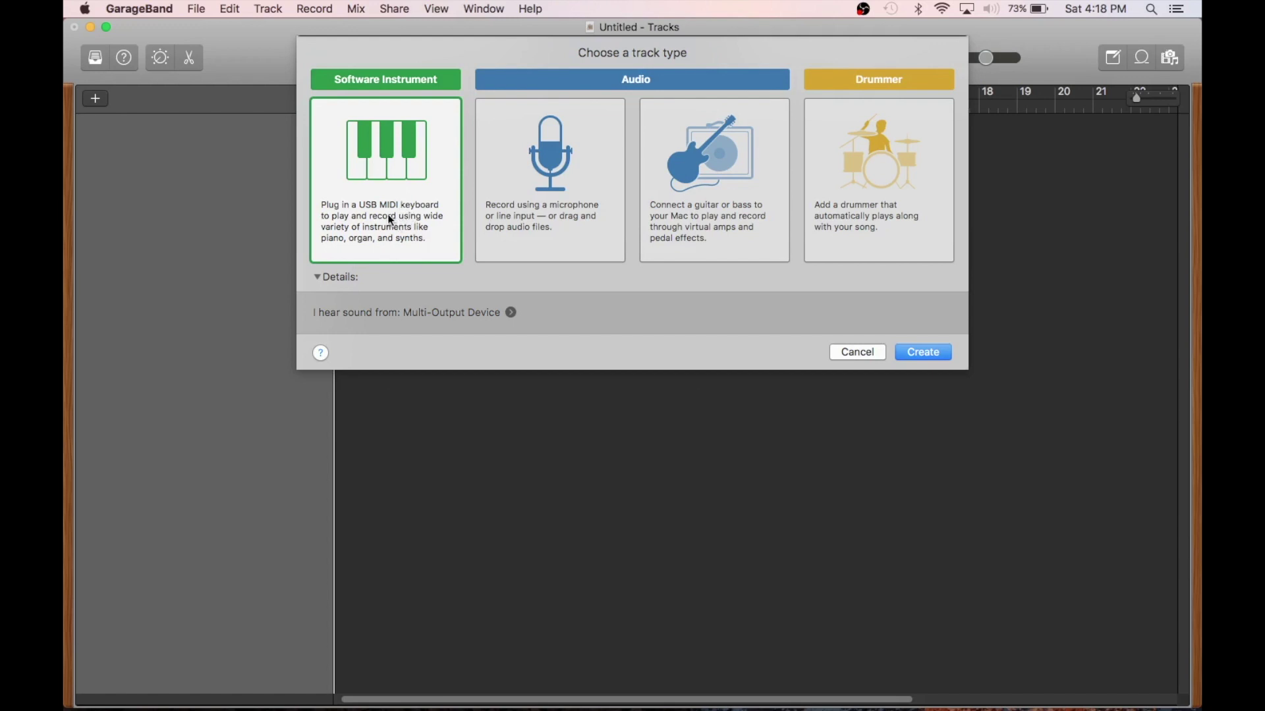
Step: Pick the microphone audio track type, then switch to the guitar or bass type
left_click(573, 225)
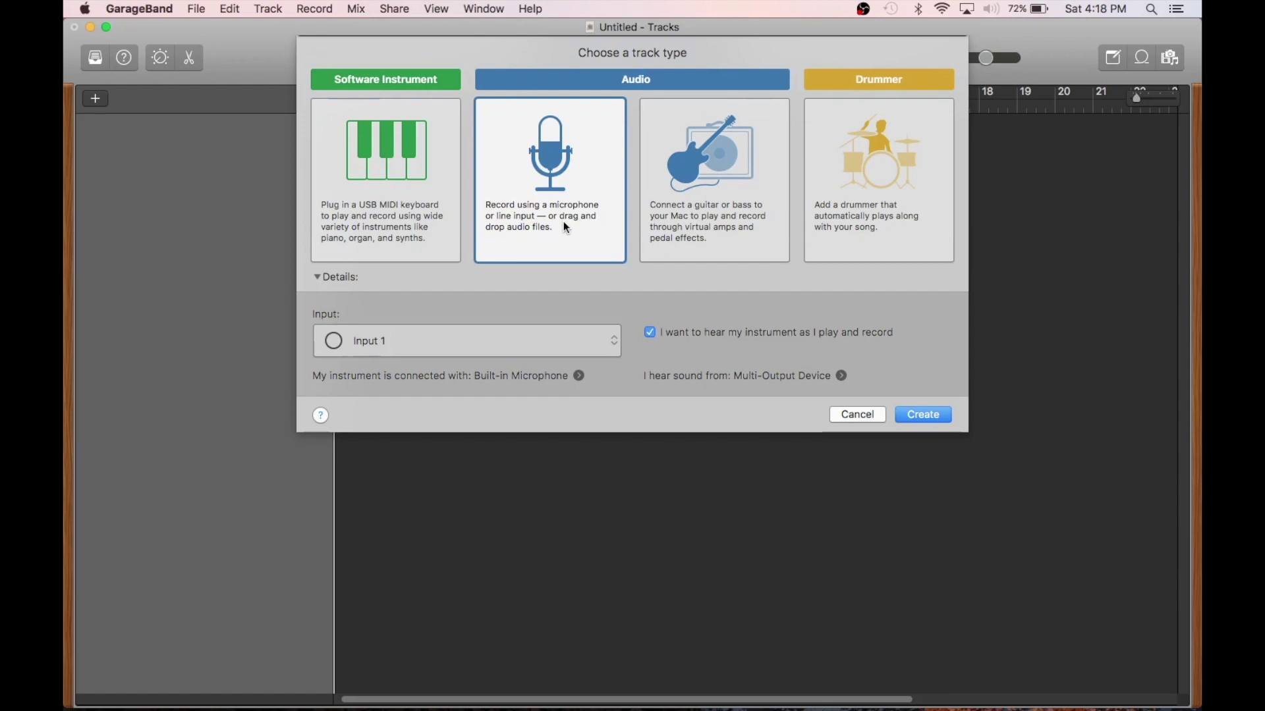
left_click(683, 208)
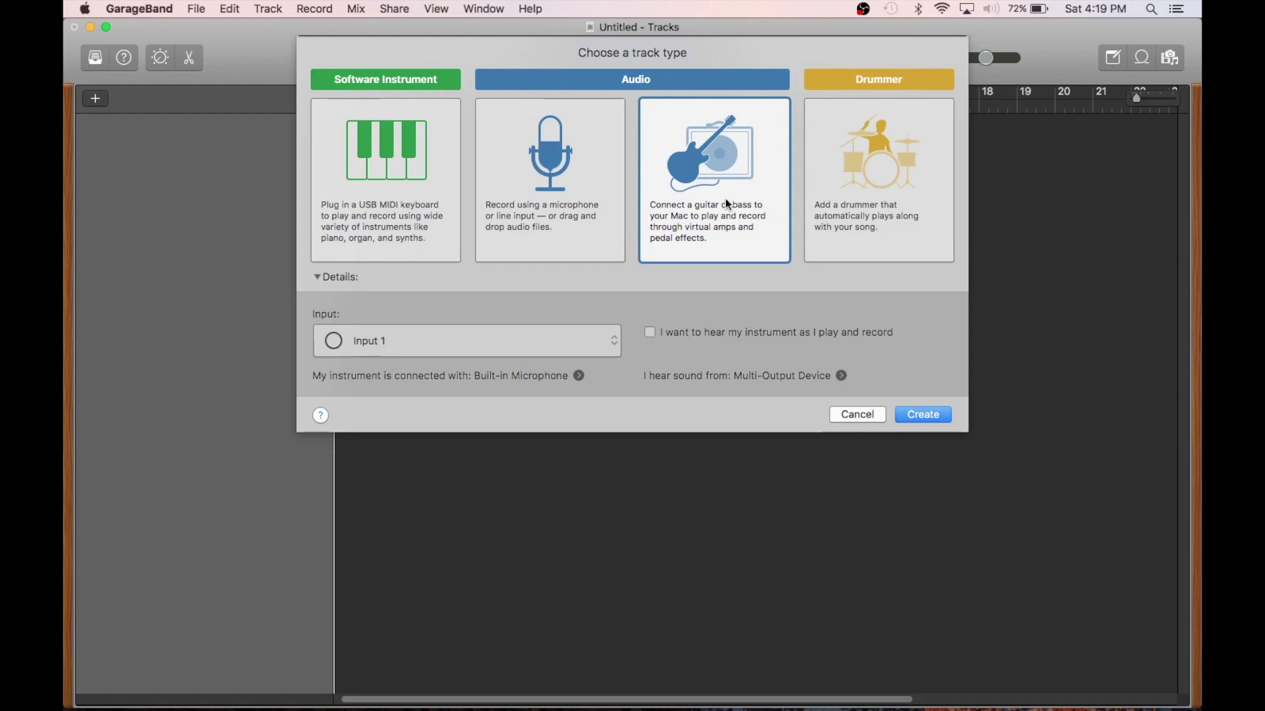
Step: Try the Drummer track type, then go back to Software Instrument
left_click(863, 174)
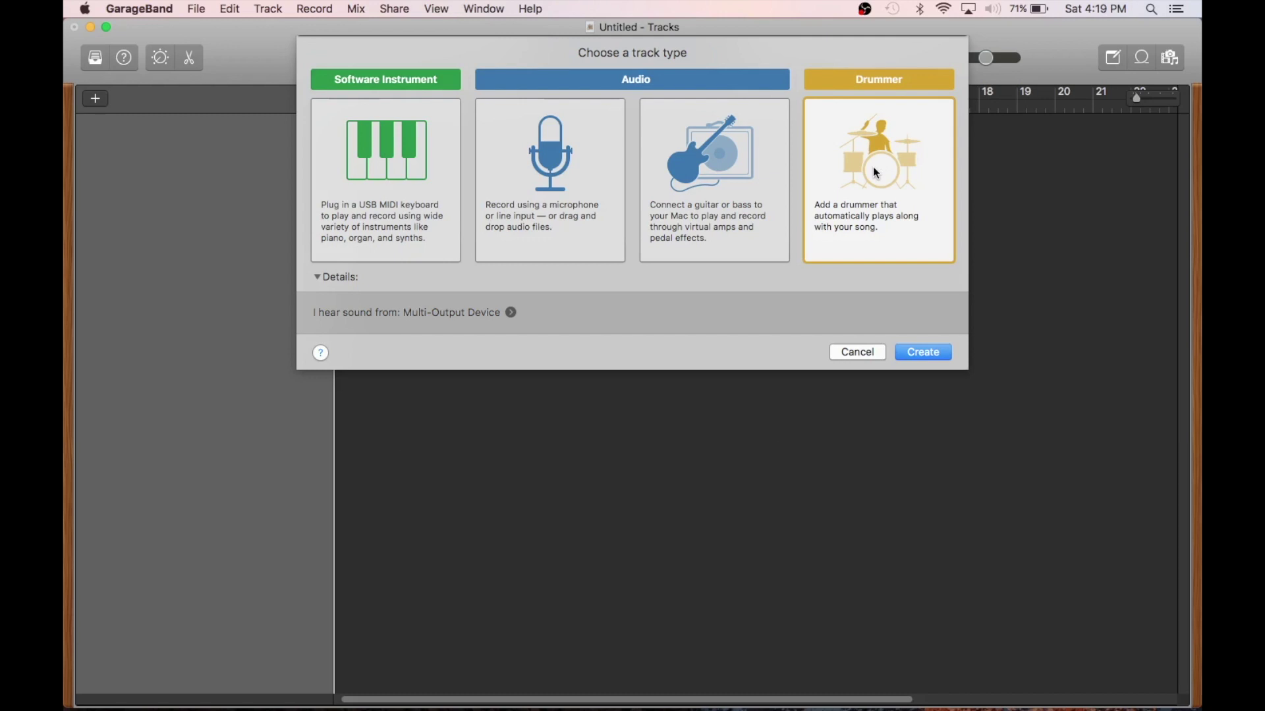
left_click(419, 175)
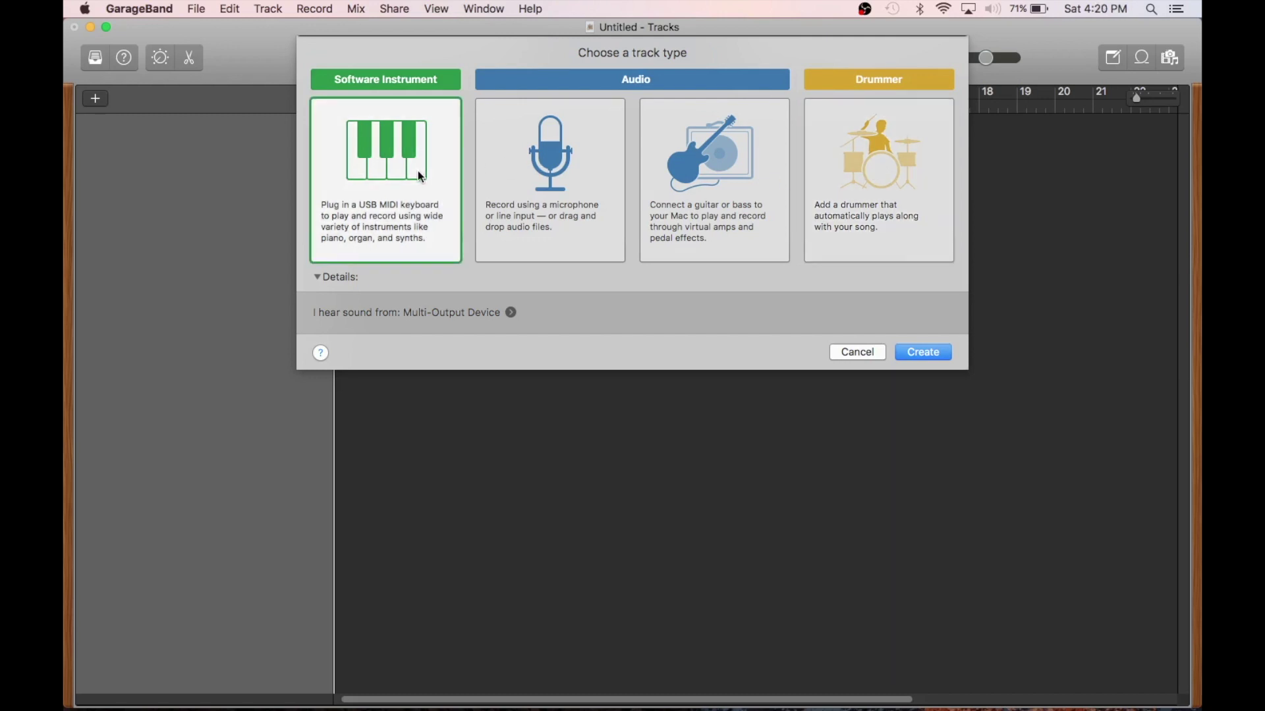
Step: Create the Classic Electric Piano track, reopen Musical Typing from the Window menu, and start recording
key("Return")
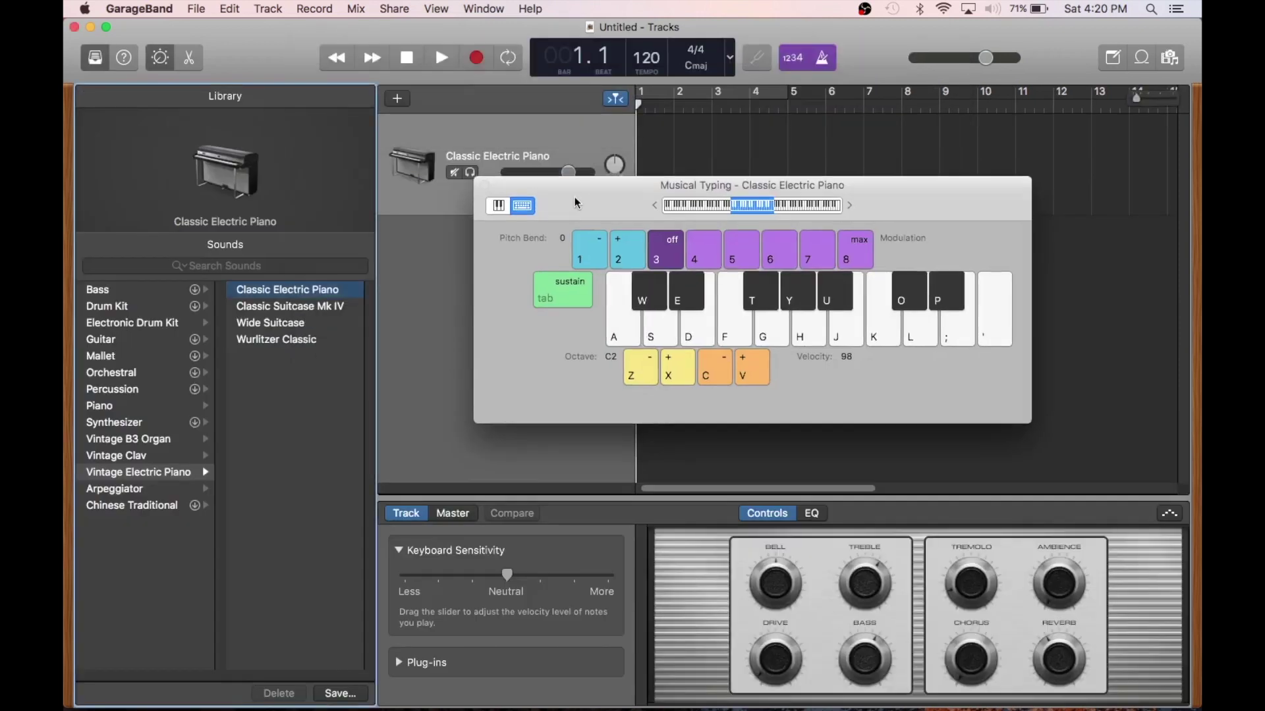
left_click_drag(575, 203, 499, 249)
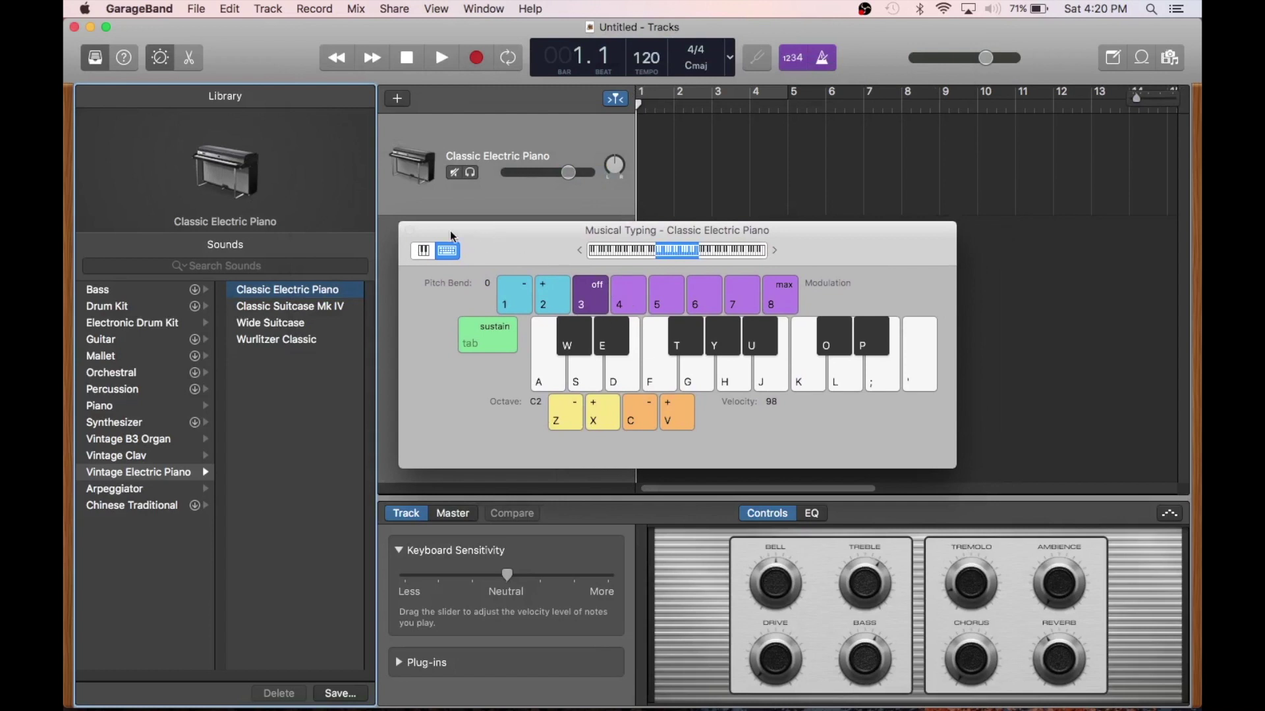
left_click(410, 230)
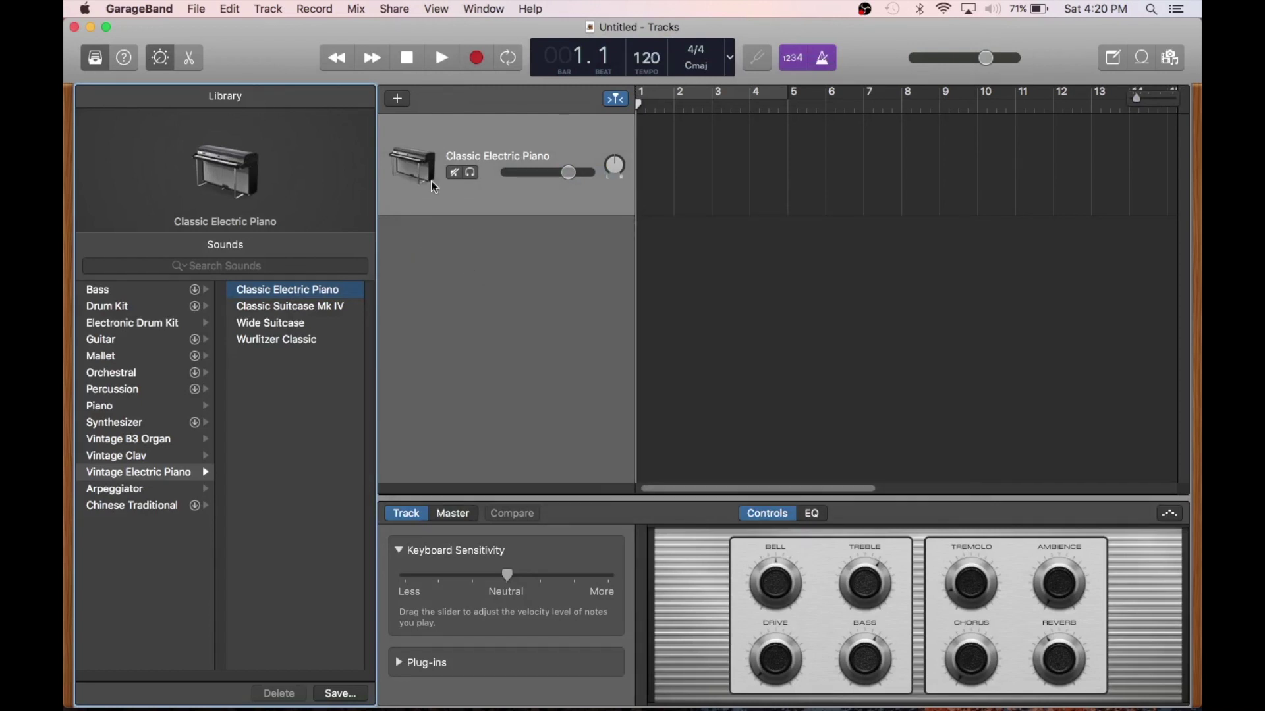
left_click(483, 9)
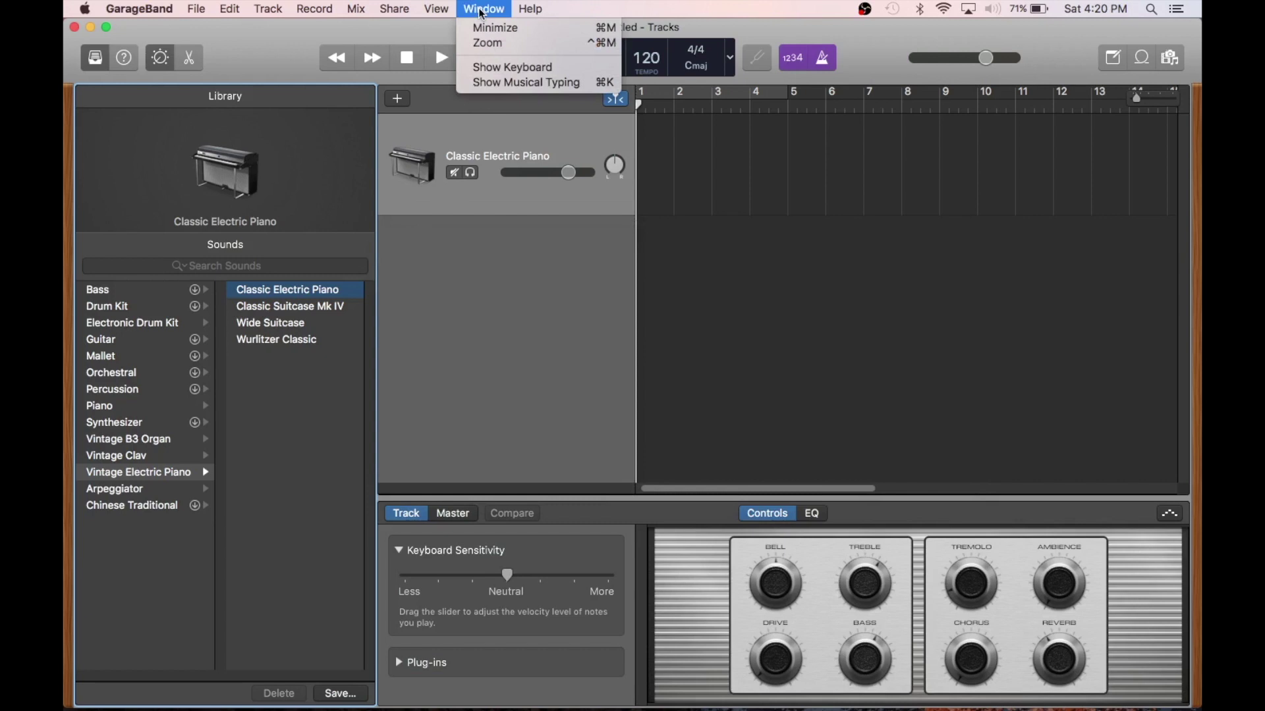
left_click(504, 84)
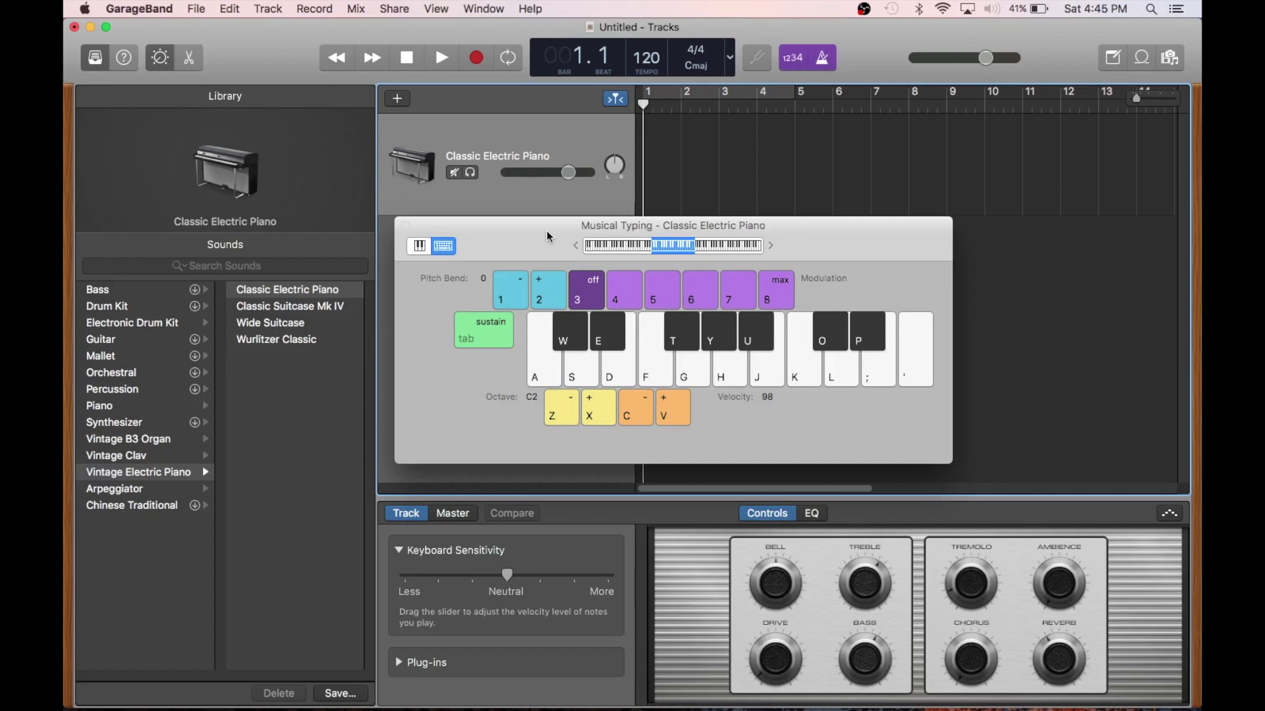
left_click(482, 61)
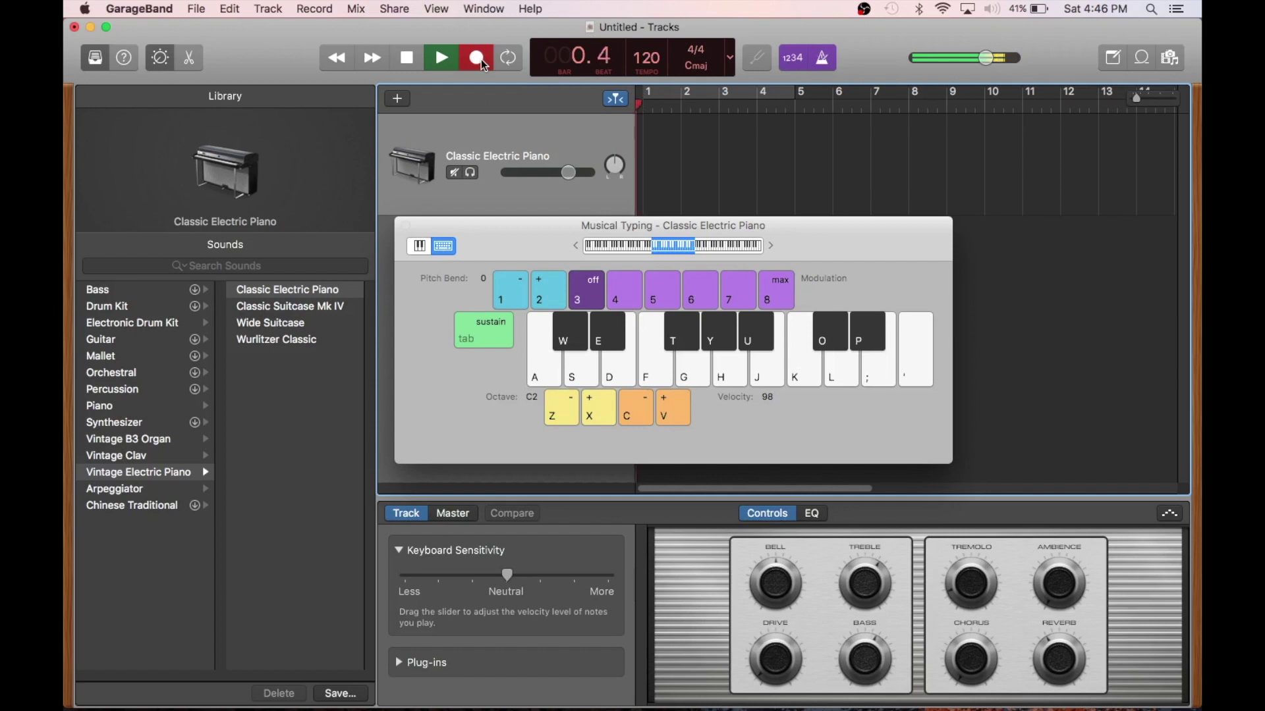
Step: Record the rising run A S D F G H J K as a piano region, then replay it from the start
key("a")
key("s")
key("d")
key("f")
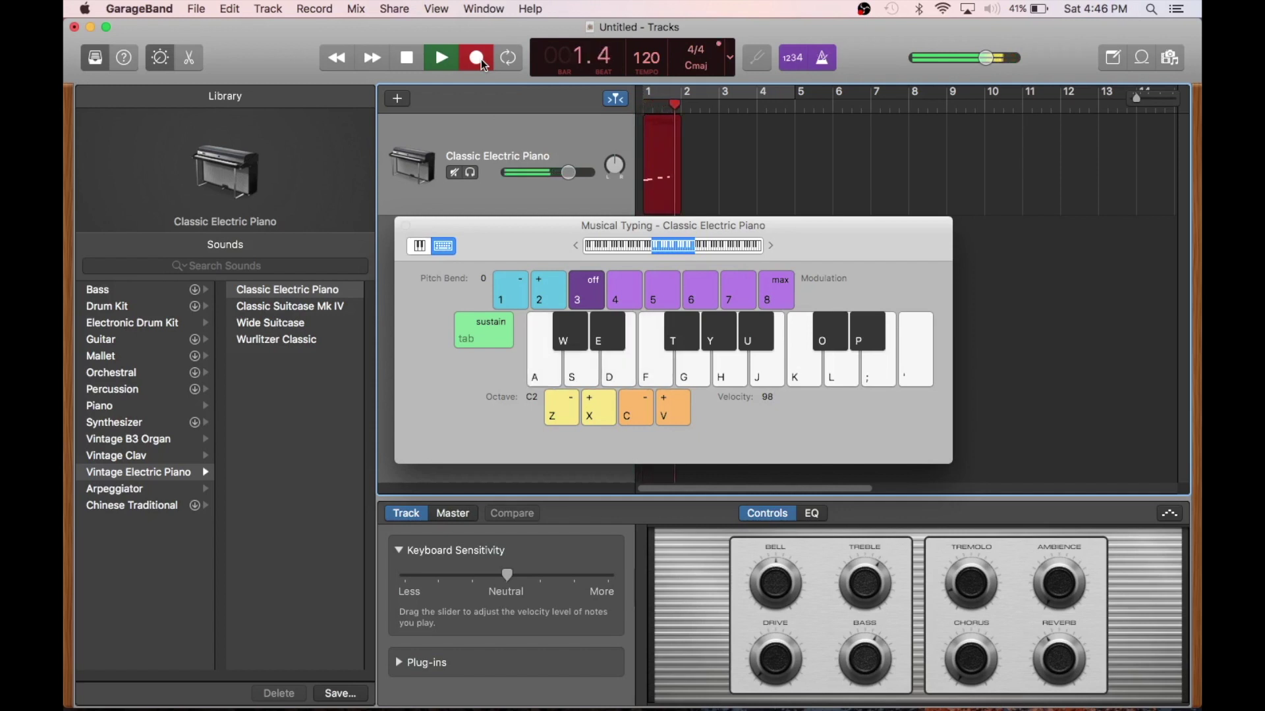
key("g")
key("h")
key("j")
key("k")
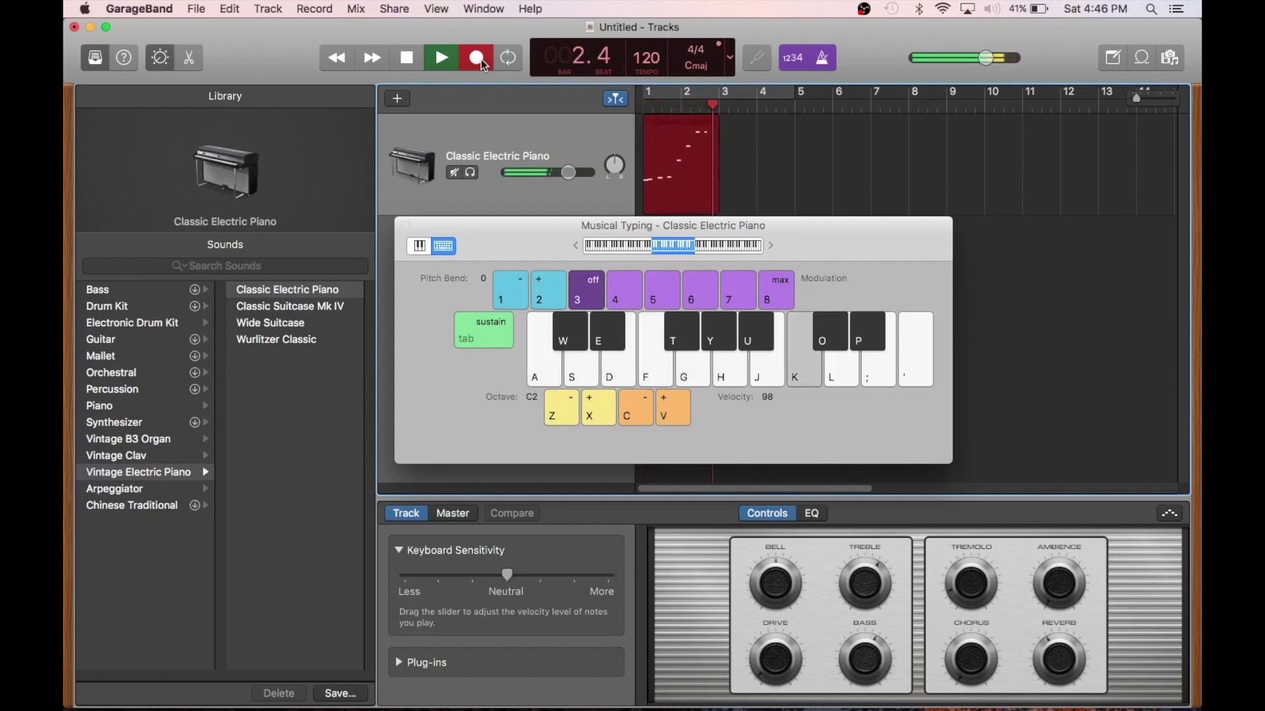
key("space")
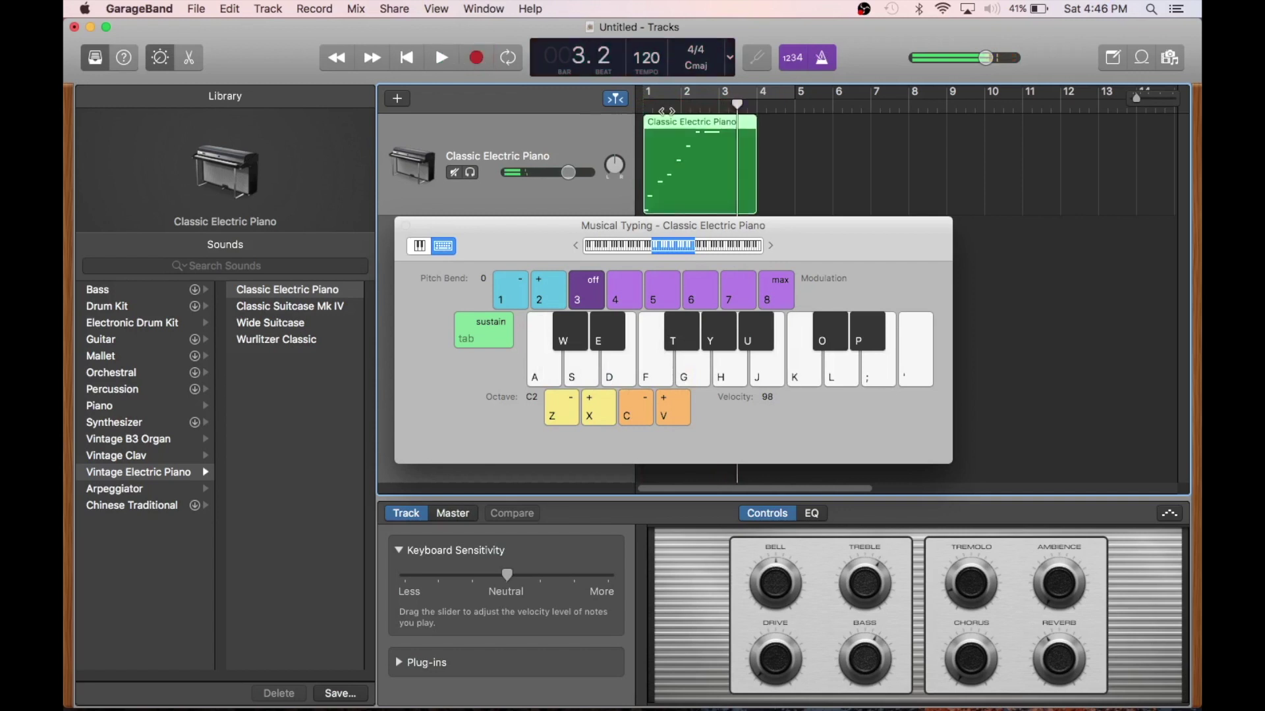
key("Return")
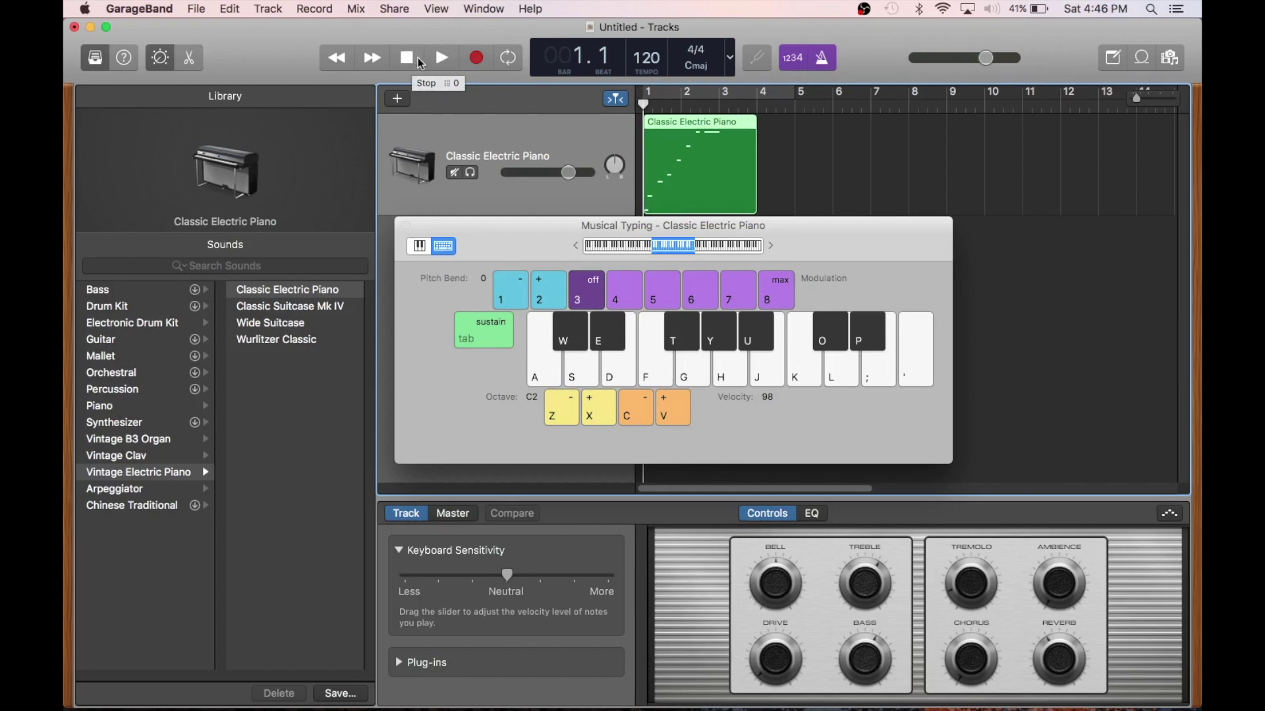
left_click(443, 57)
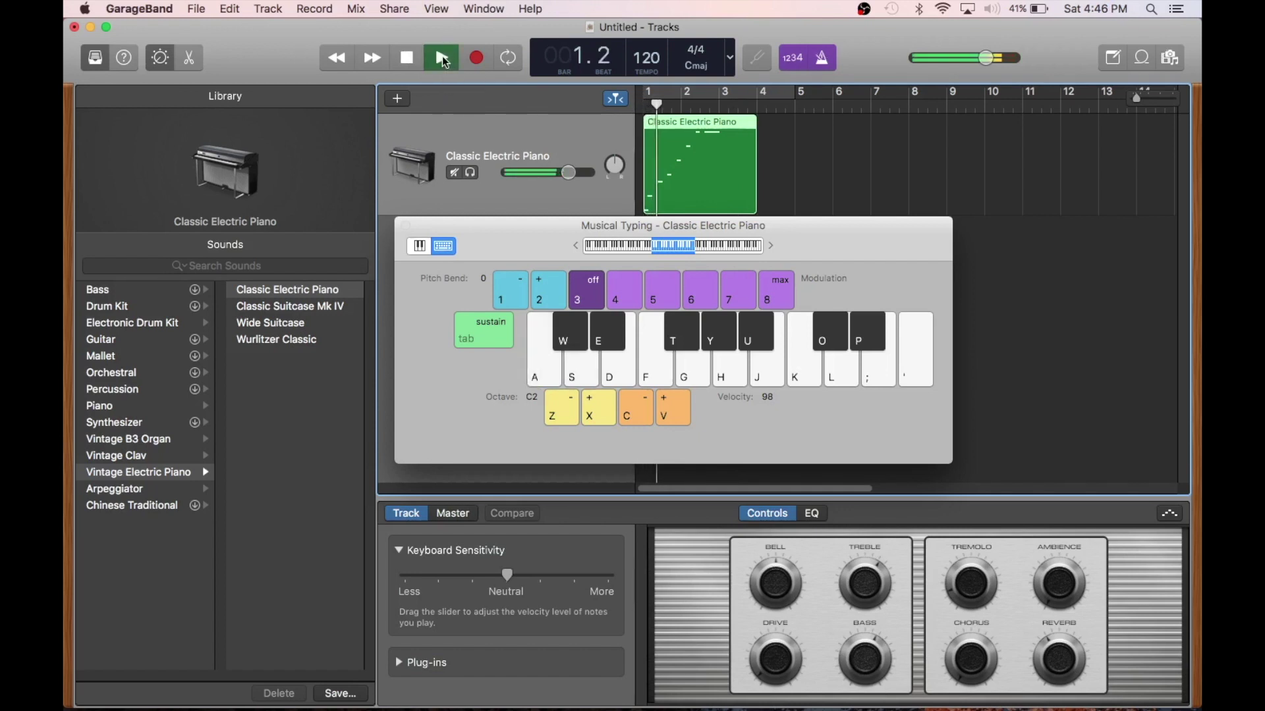
Step: Turn off the metronome click and replay the piano region without it
left_click(408, 59)
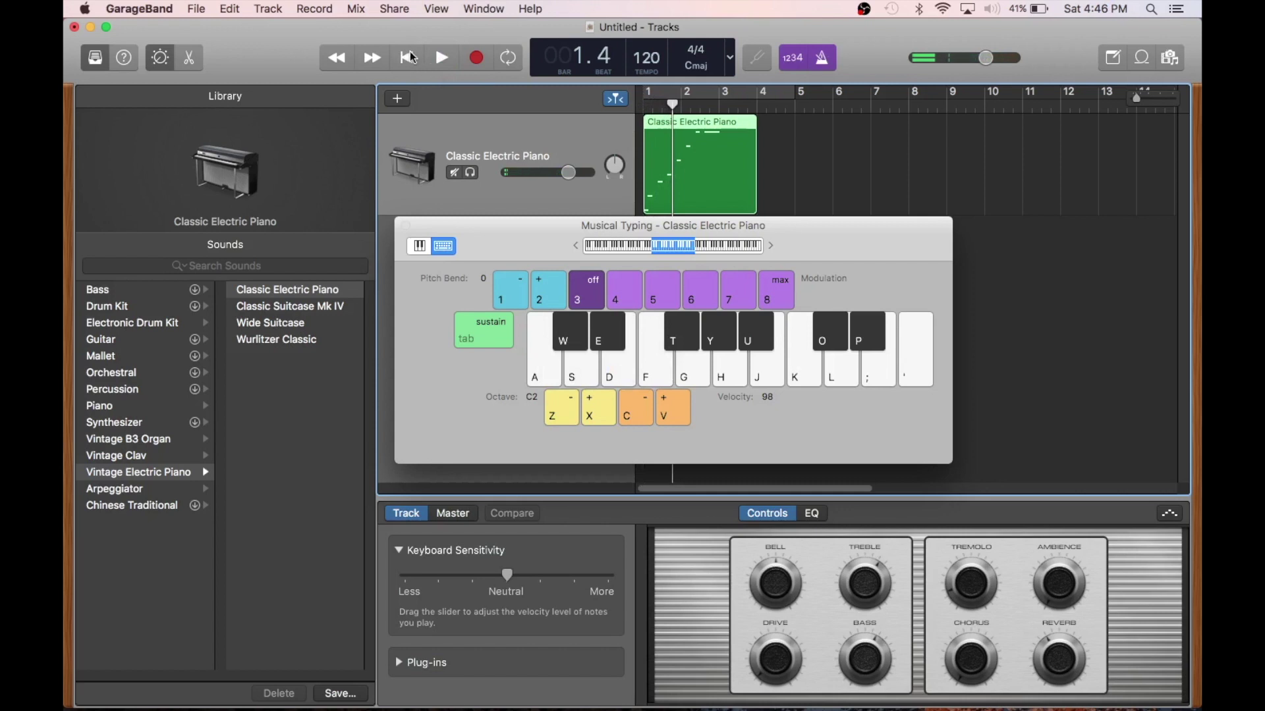
left_click(408, 59)
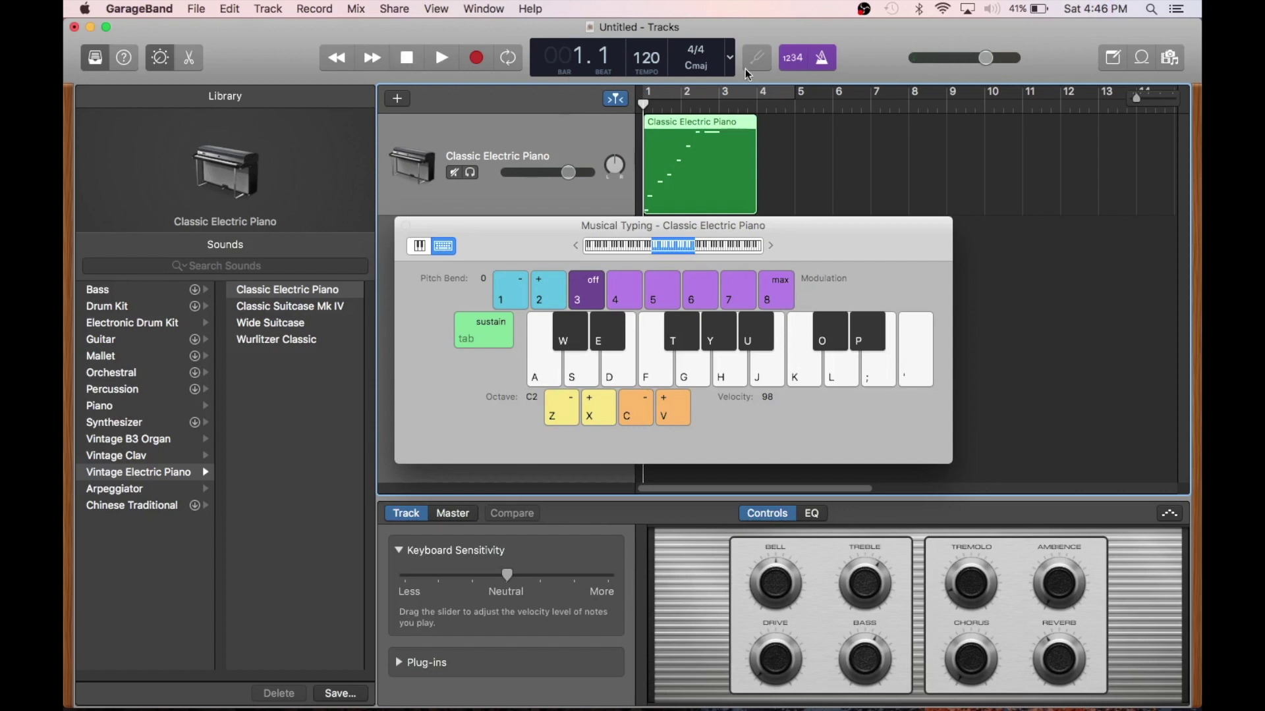
left_click(824, 60)
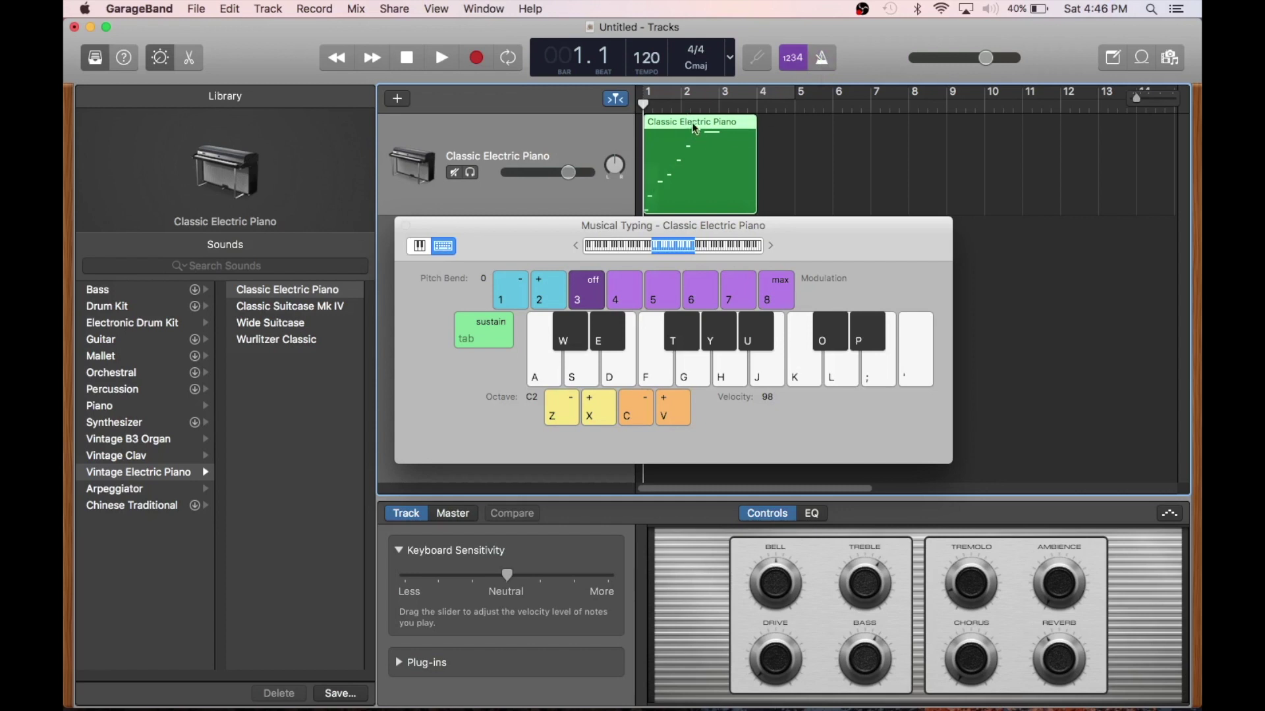
left_click(441, 58)
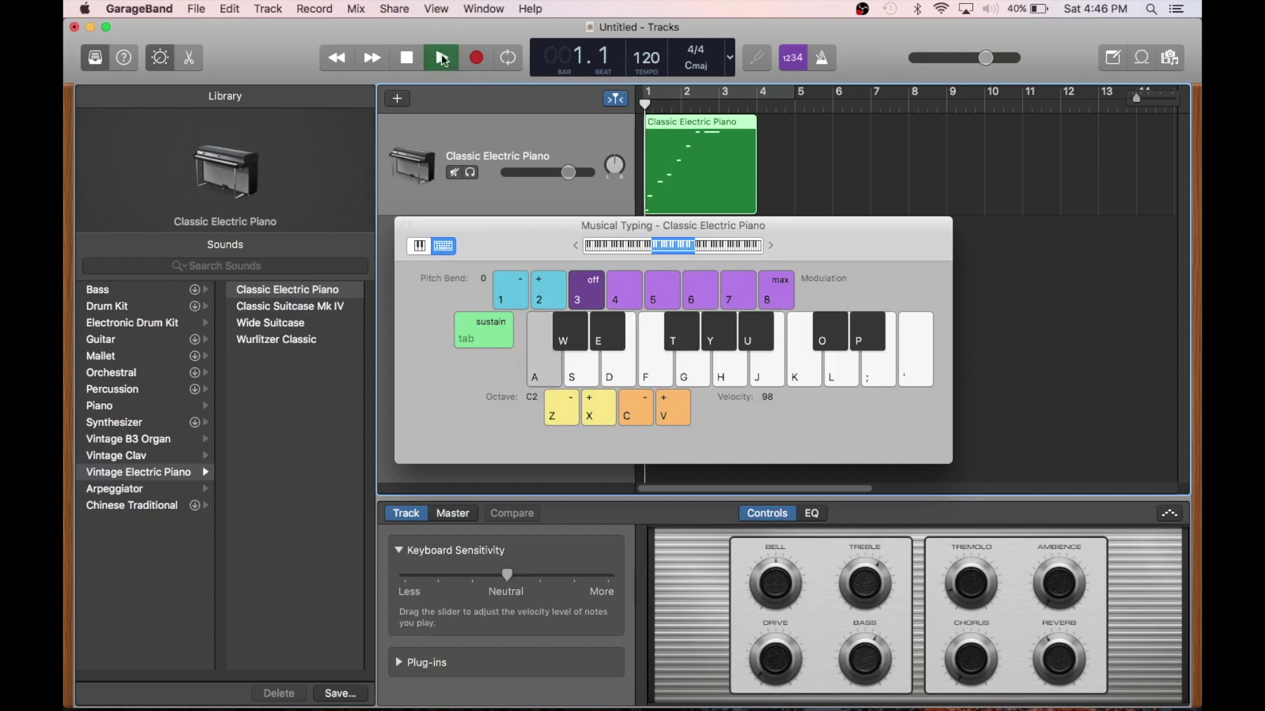
left_click(422, 59)
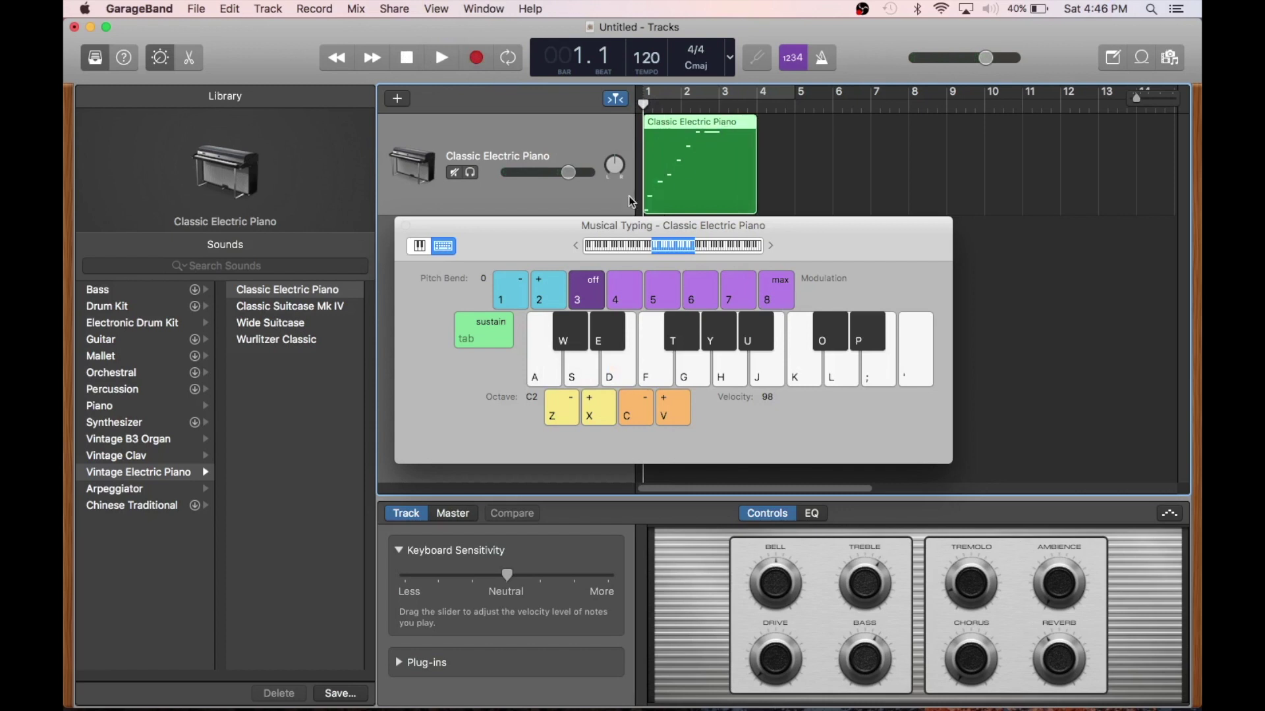
left_click_drag(568, 235, 557, 246)
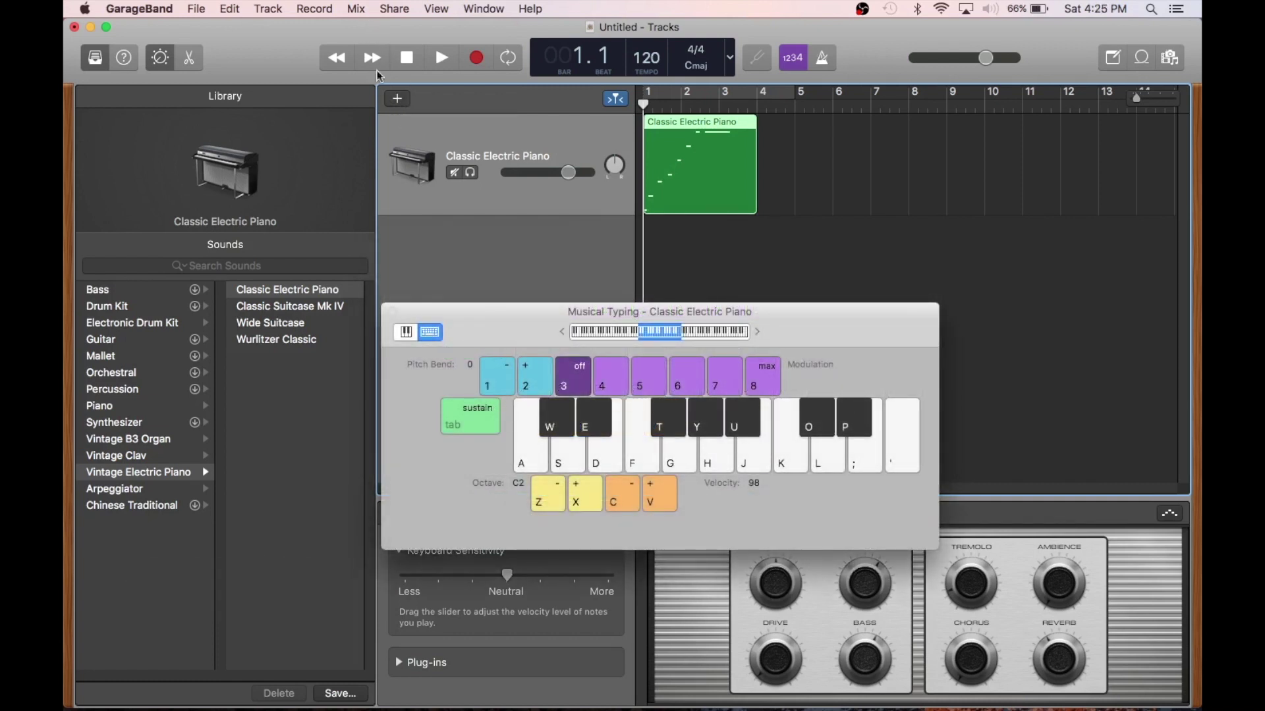
left_click(398, 100)
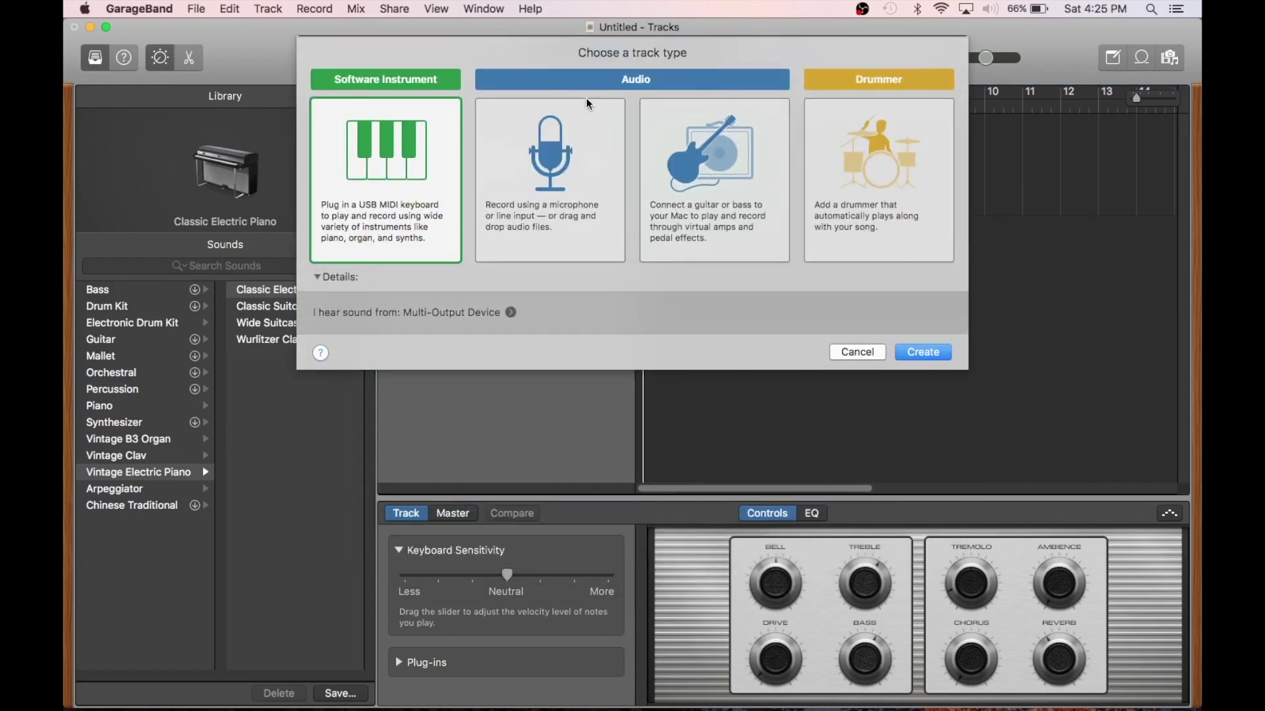
Step: Add Track 2 as a Wide Suitcase software instrument below the Classic Electric Piano track
double_click(431, 154)
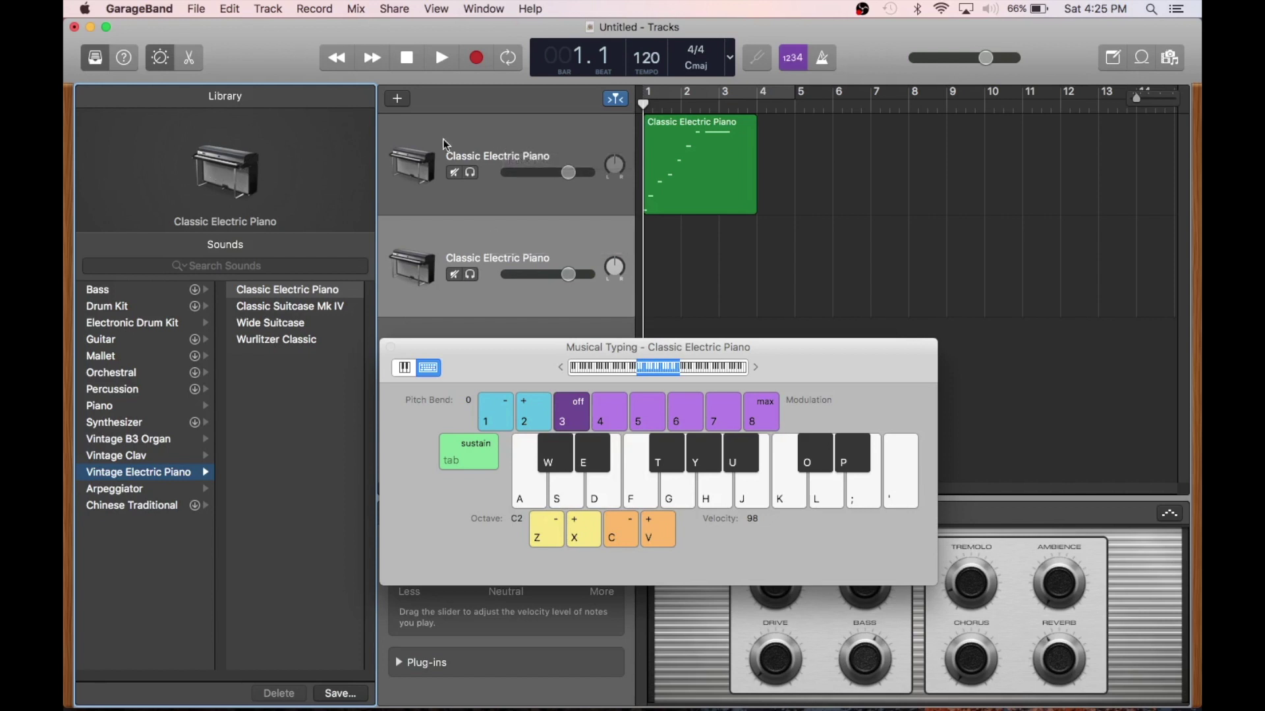
left_click(512, 136)
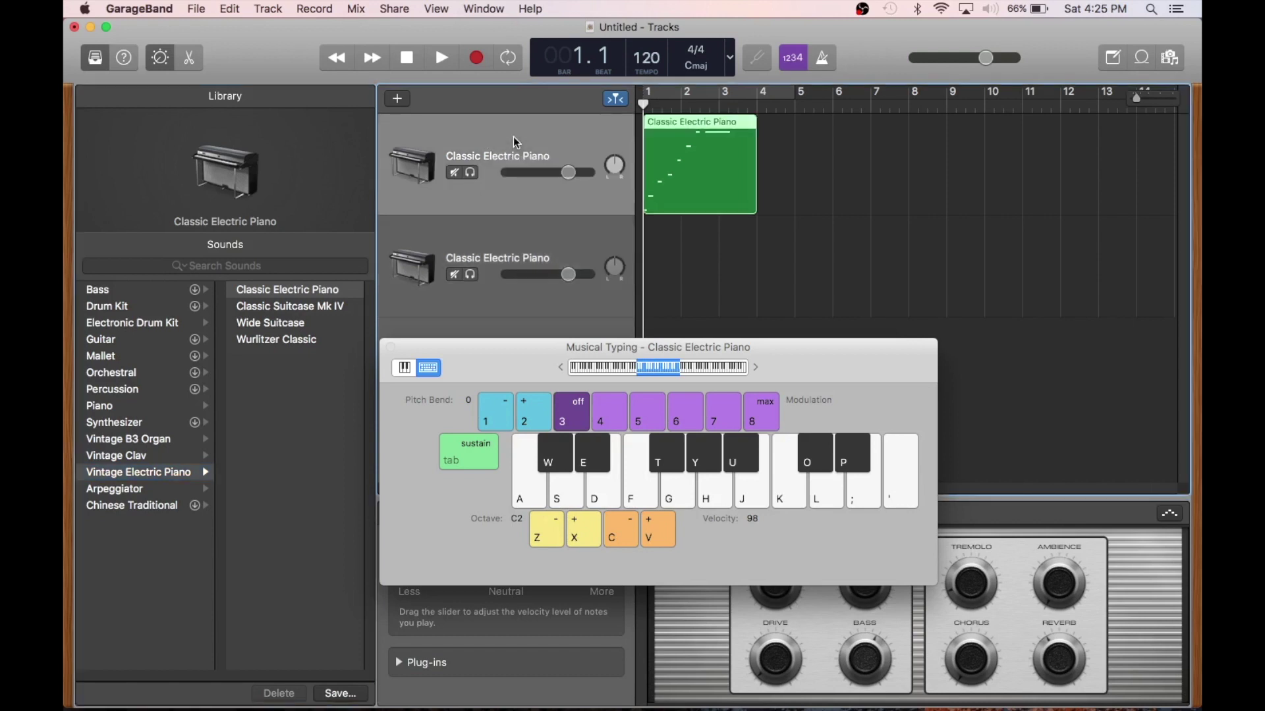
left_click(508, 235)
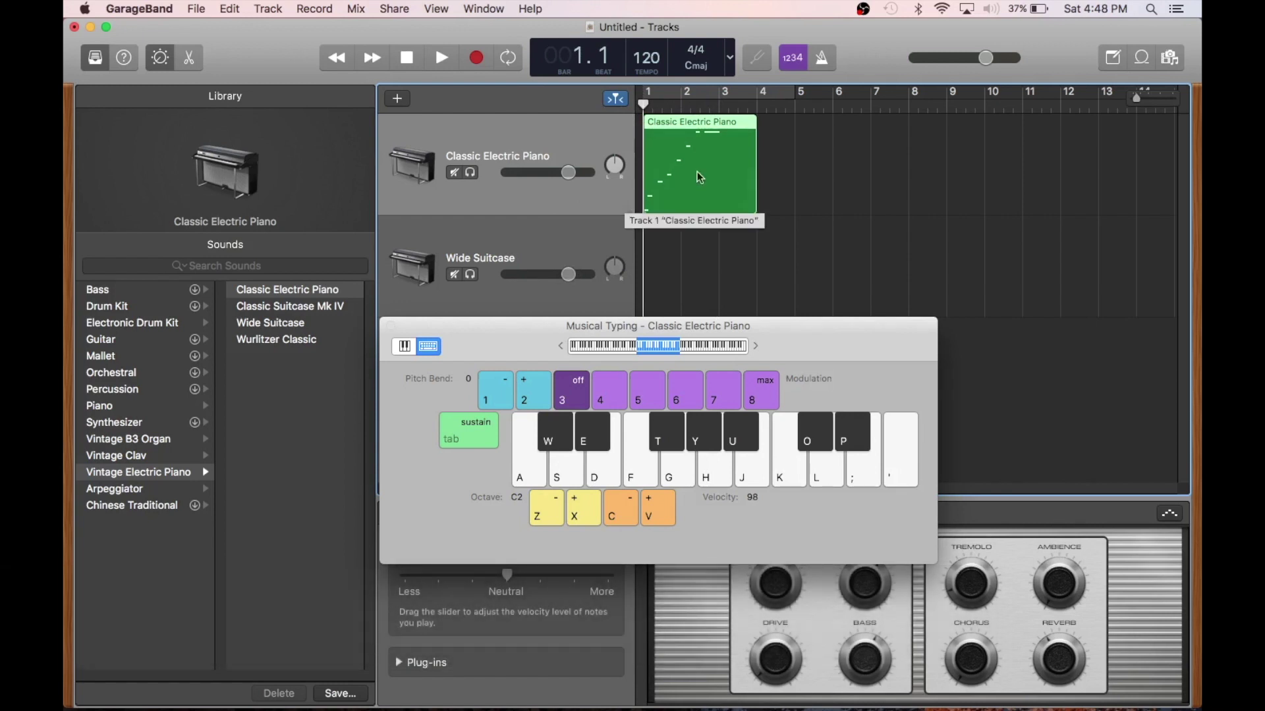
mouse_move(686, 120)
left_mouse_down()
mouse_move(753, 120)
mouse_move(762, 133)
mouse_move(669, 131)
left_mouse_up()
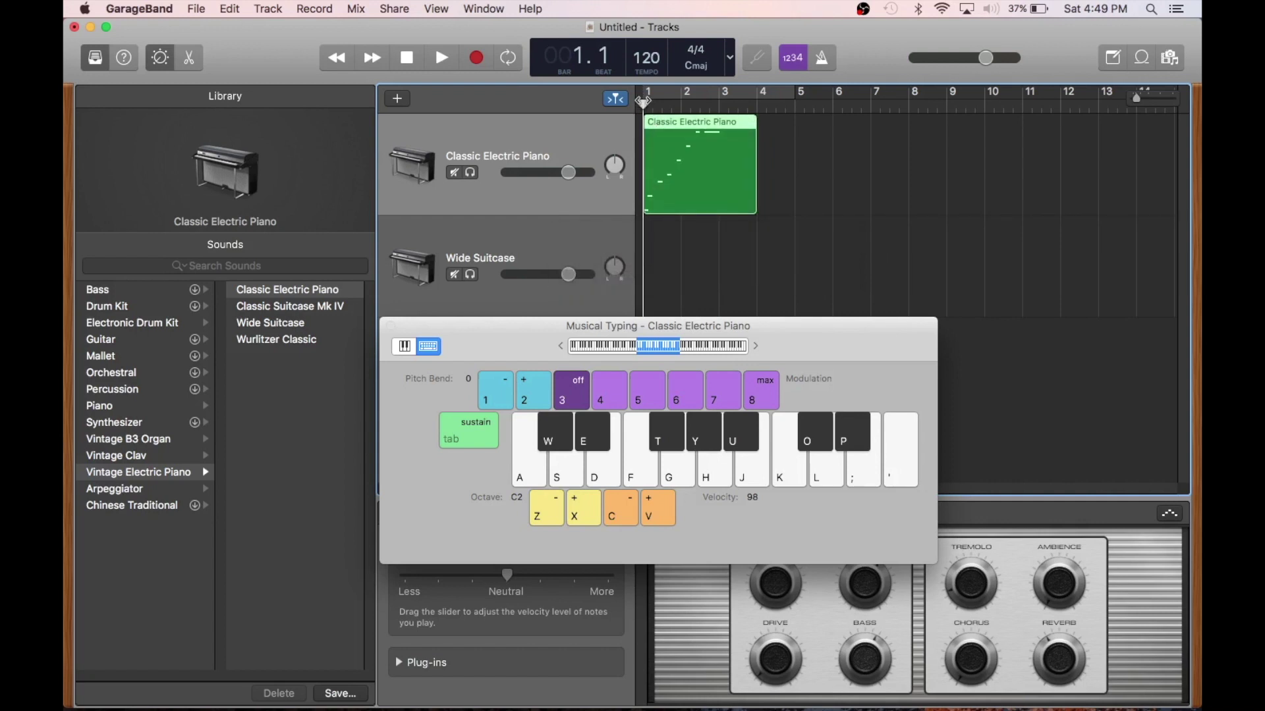
Step: Split the piano region at bar 2 with Edit > Split Regions at Playhead
key("space")
key("space")
left_click_drag(646, 104, 682, 104)
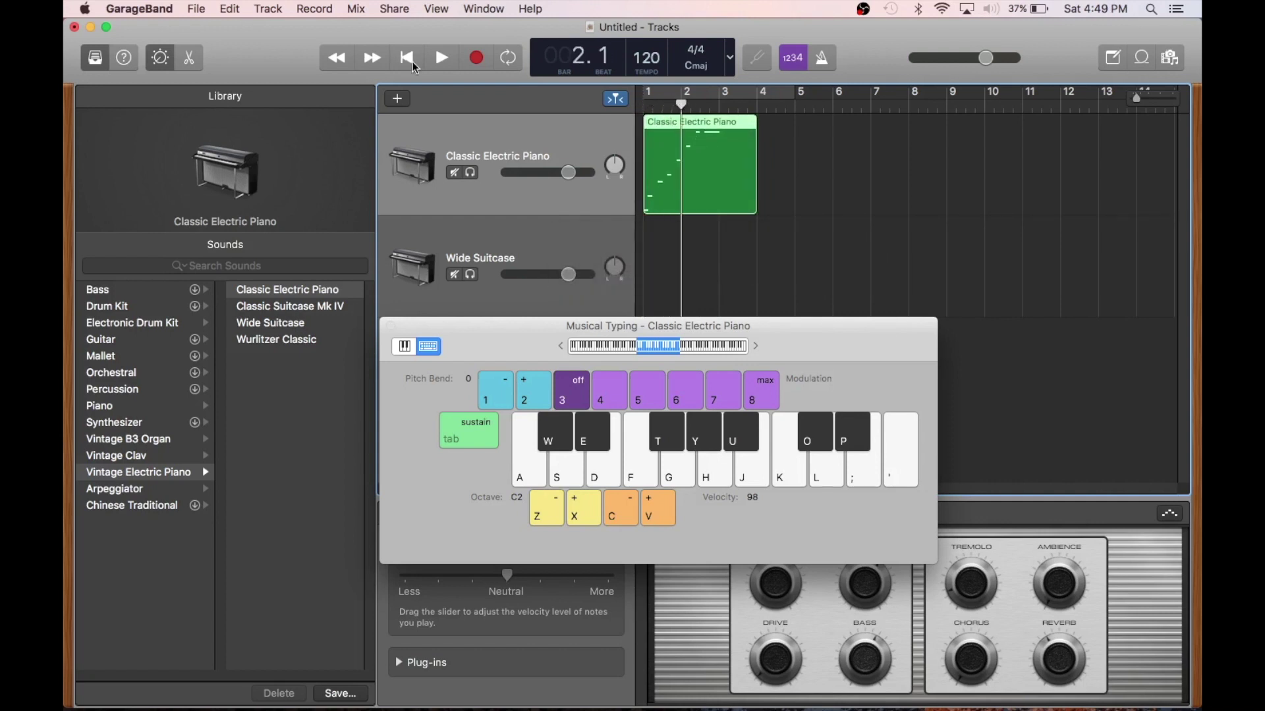
left_click(234, 5)
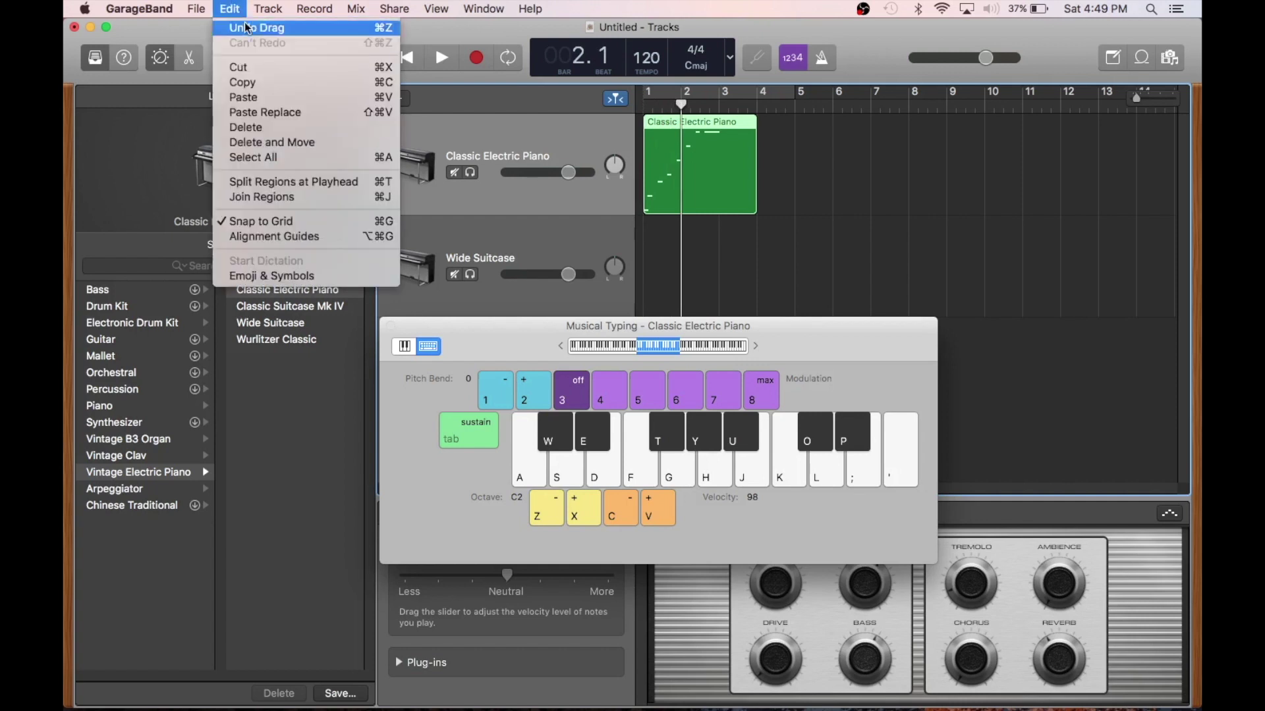
left_click(280, 179)
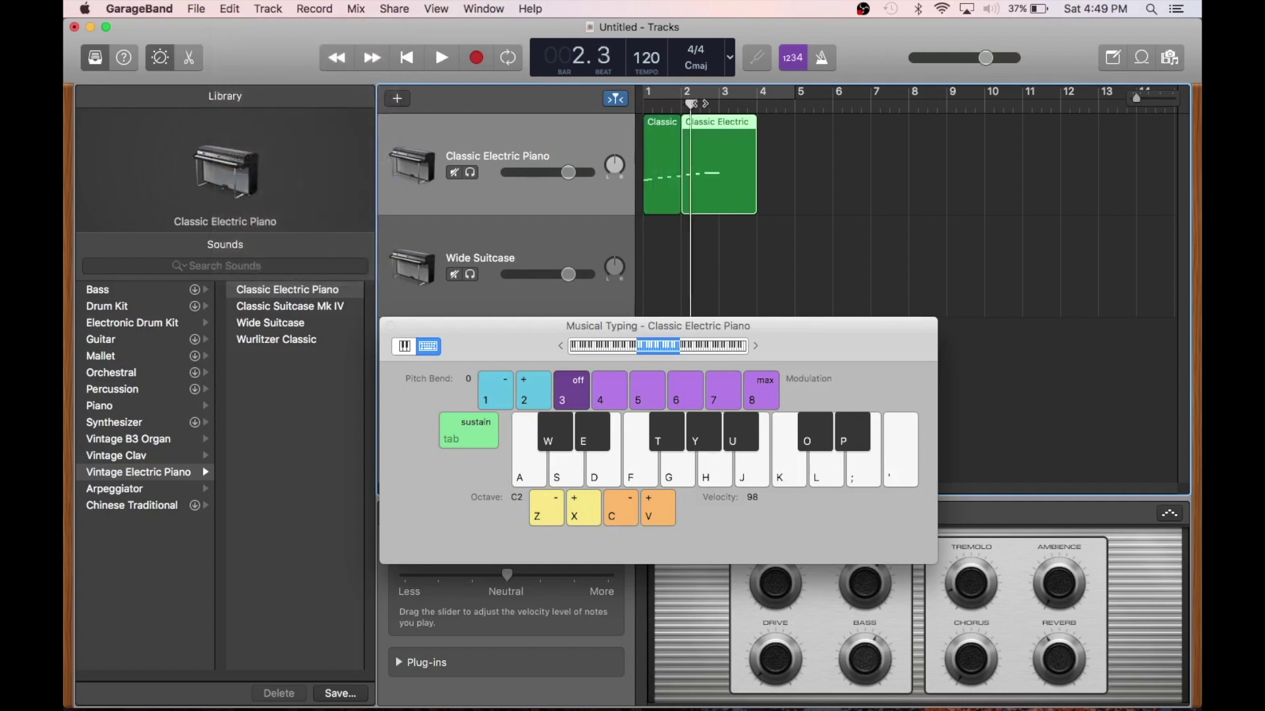
left_click_drag(679, 102, 733, 126)
left_click(655, 117)
left_click(714, 126)
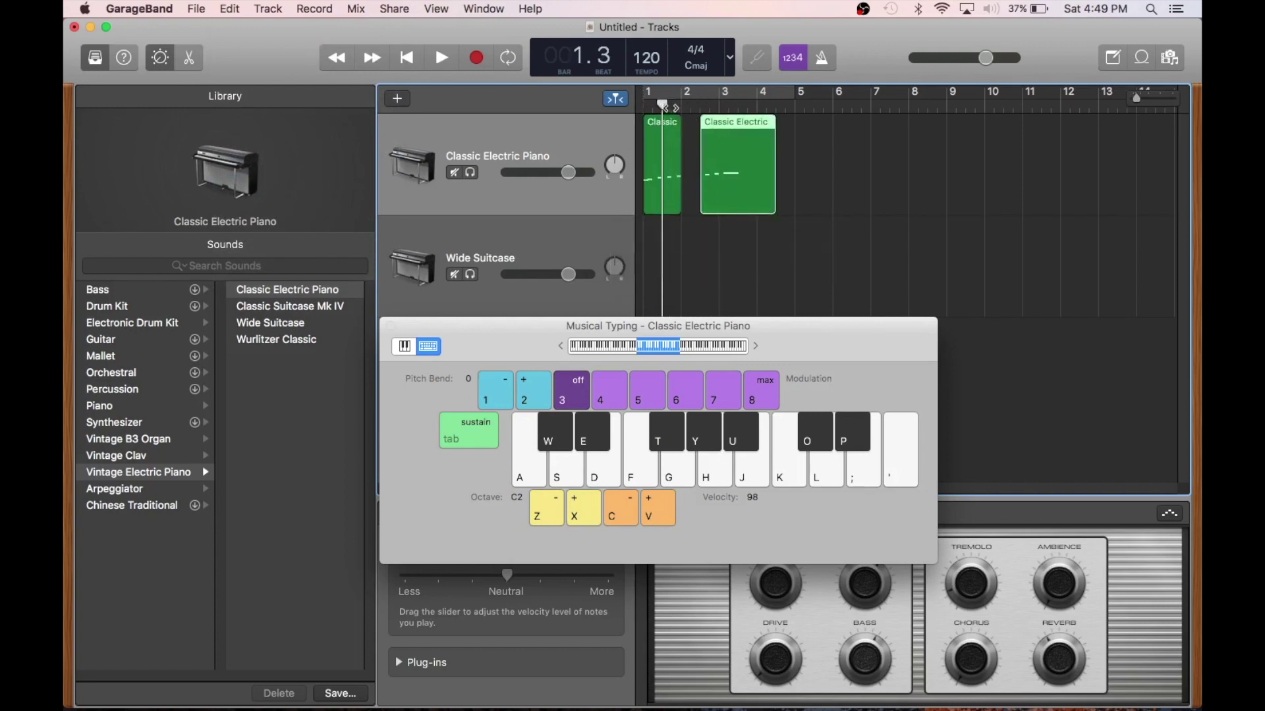
Step: Play the split regions from the start with notes A–K, then slide the second piece back to bar 2
key("Return")
key("space")
key("a")
key("s")
key("d")
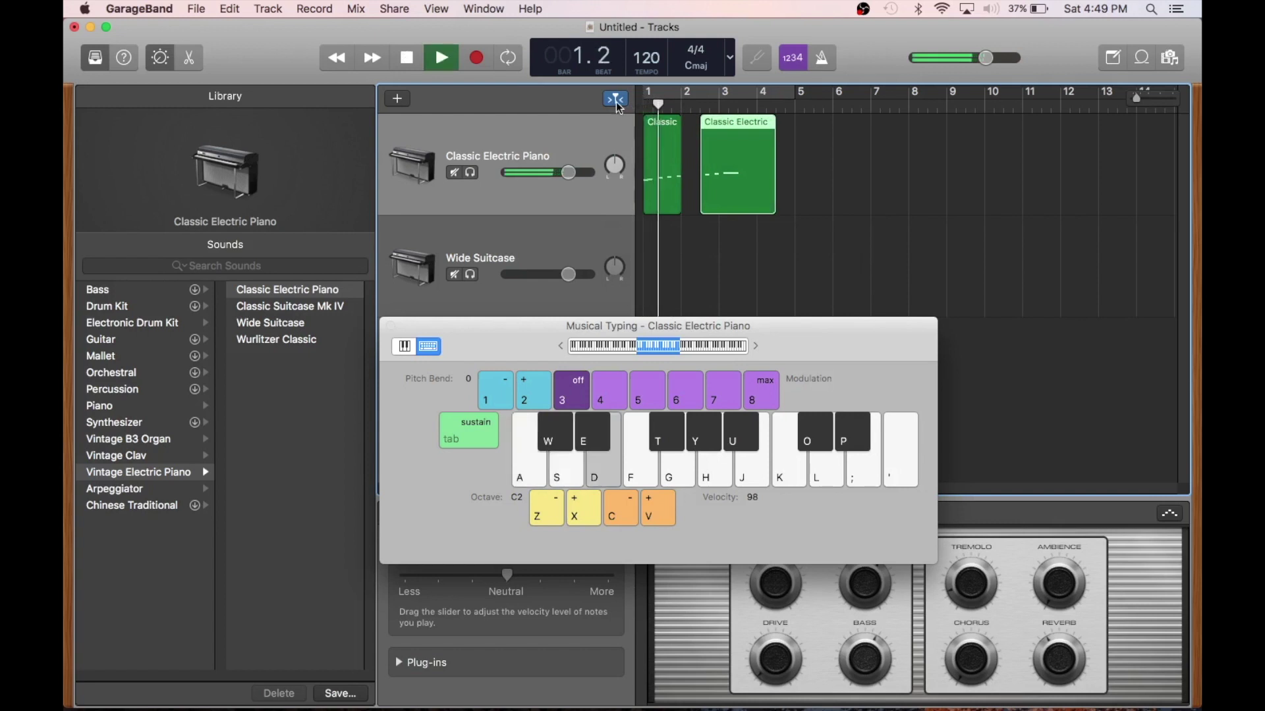
key("f")
key("g")
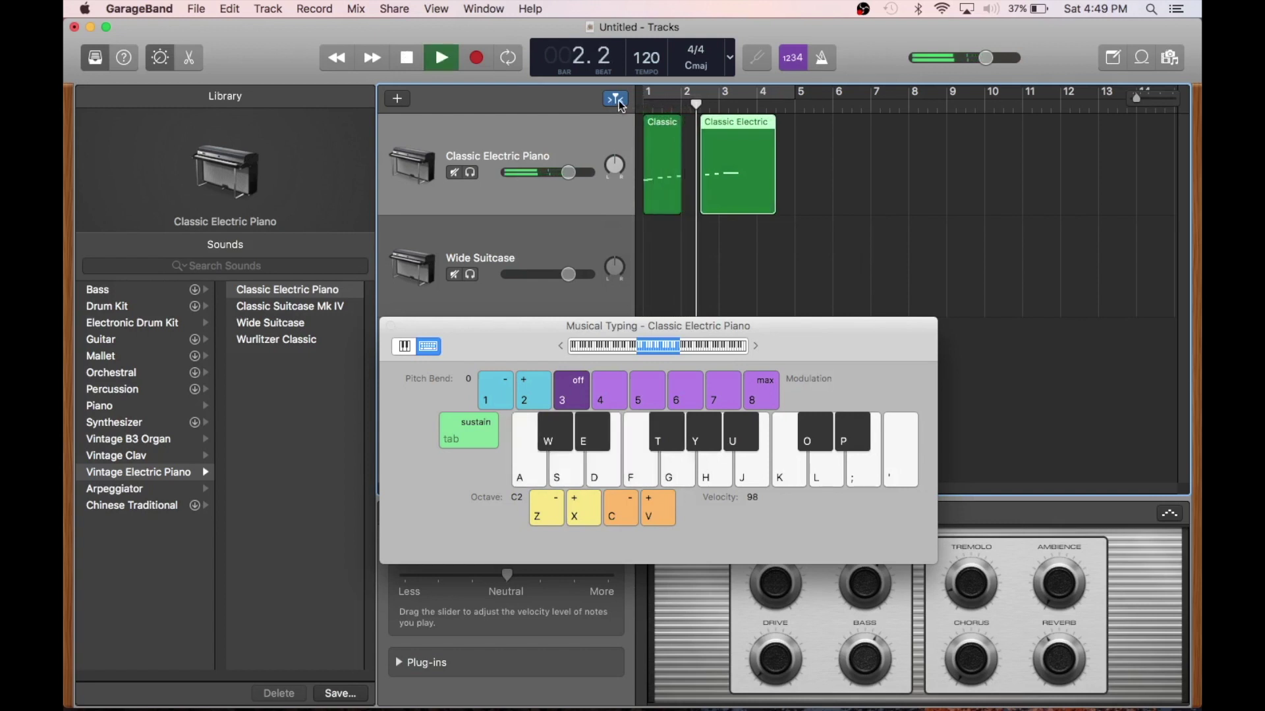
key("h")
key("j")
key("k")
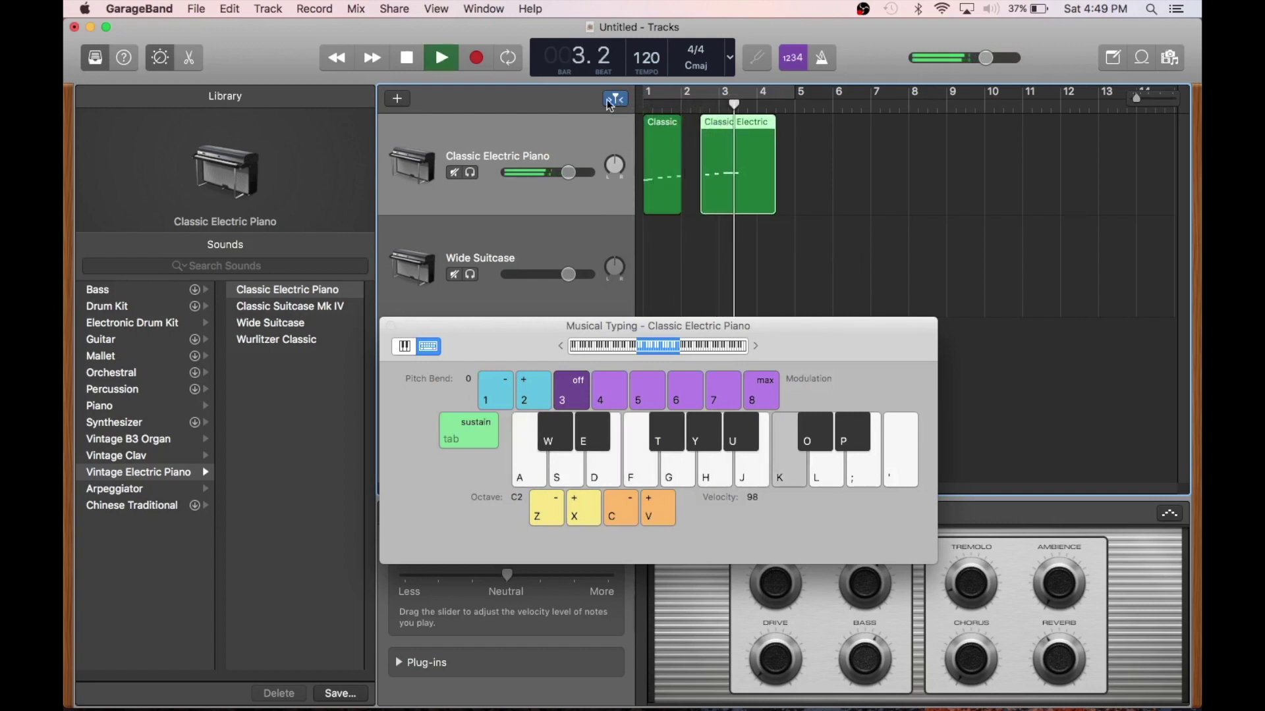
key("space")
left_click_drag(744, 102, 638, 112)
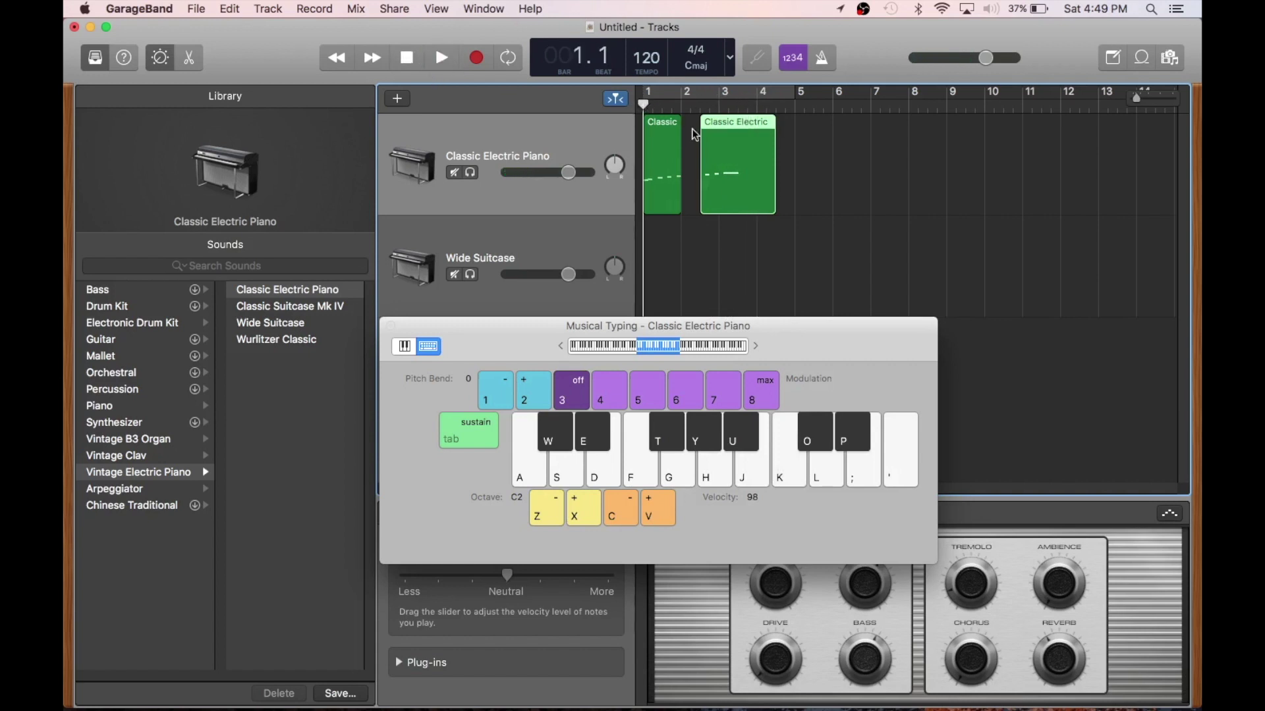
left_click_drag(723, 124, 677, 111)
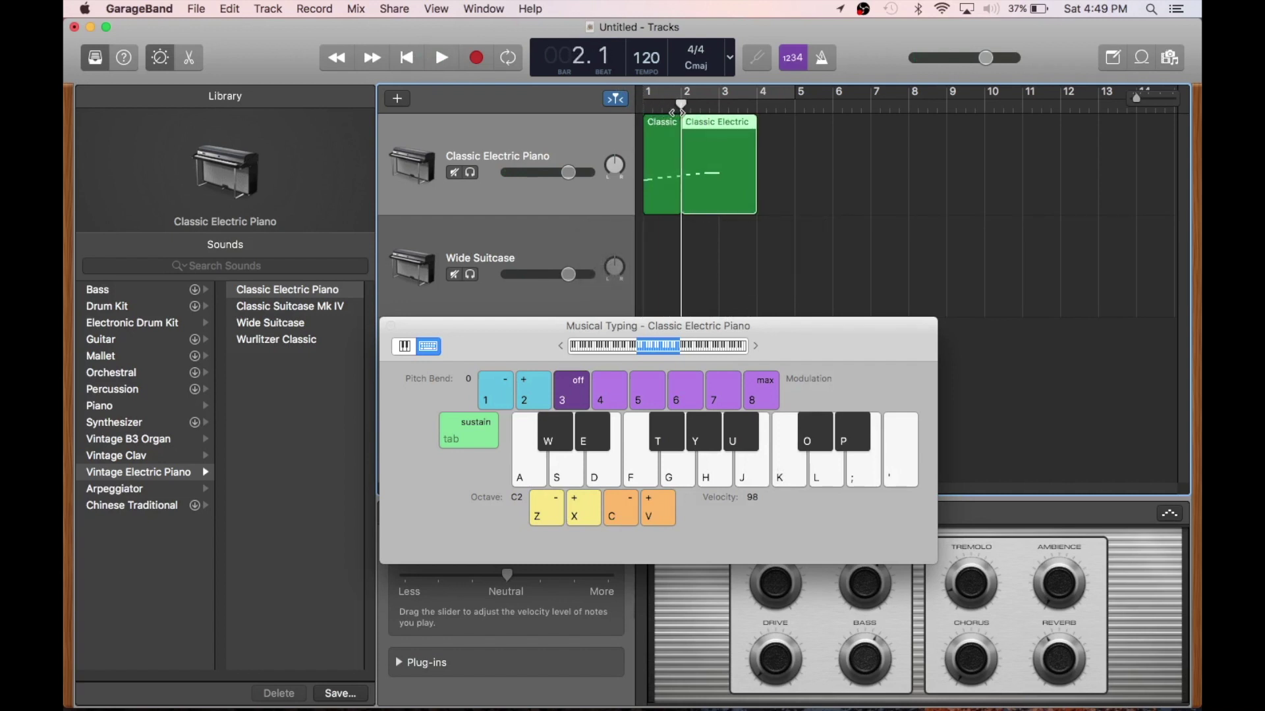
Step: Select both piano pieces and join them into one region with Command-J
left_click(656, 126, "shift")
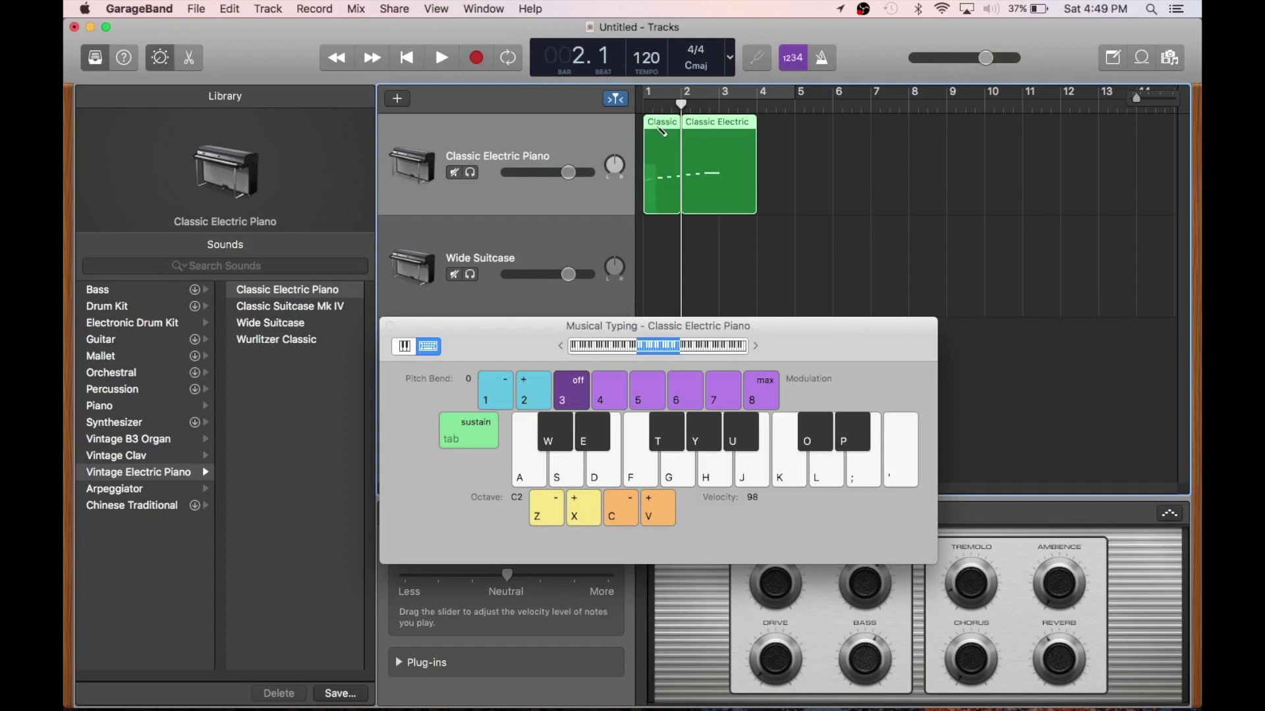
left_click(230, 9)
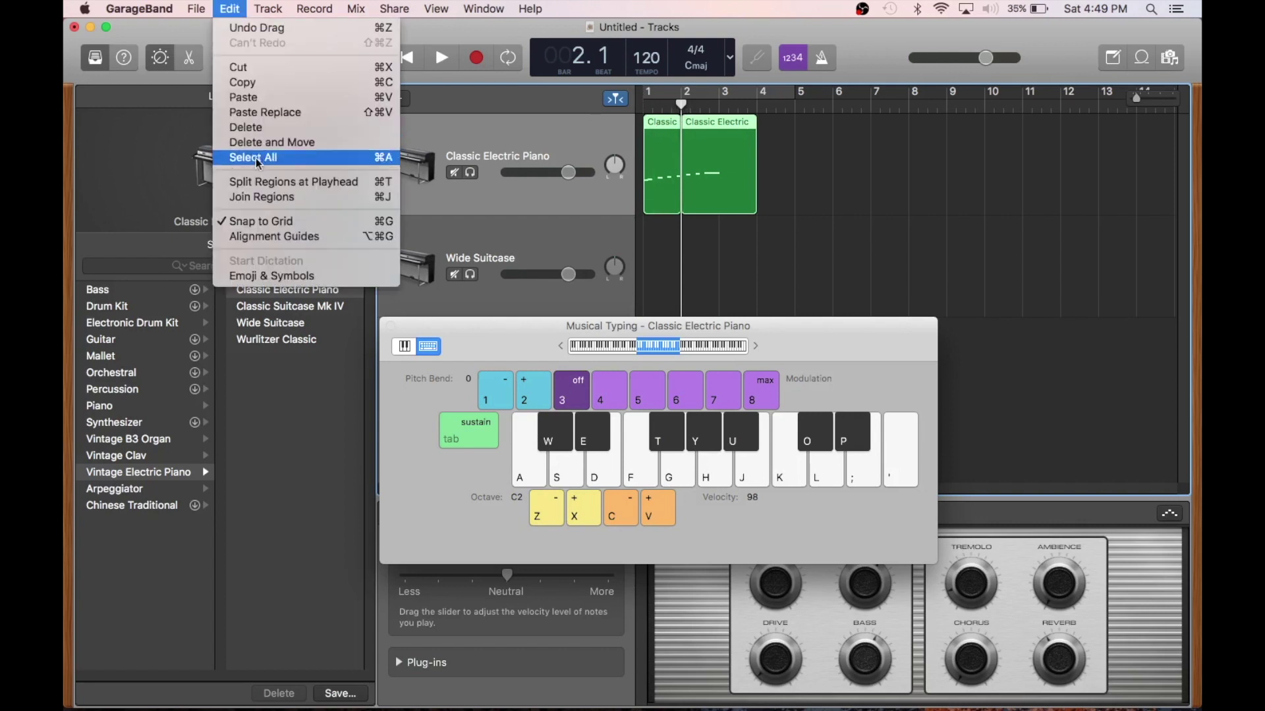
left_click(232, 9)
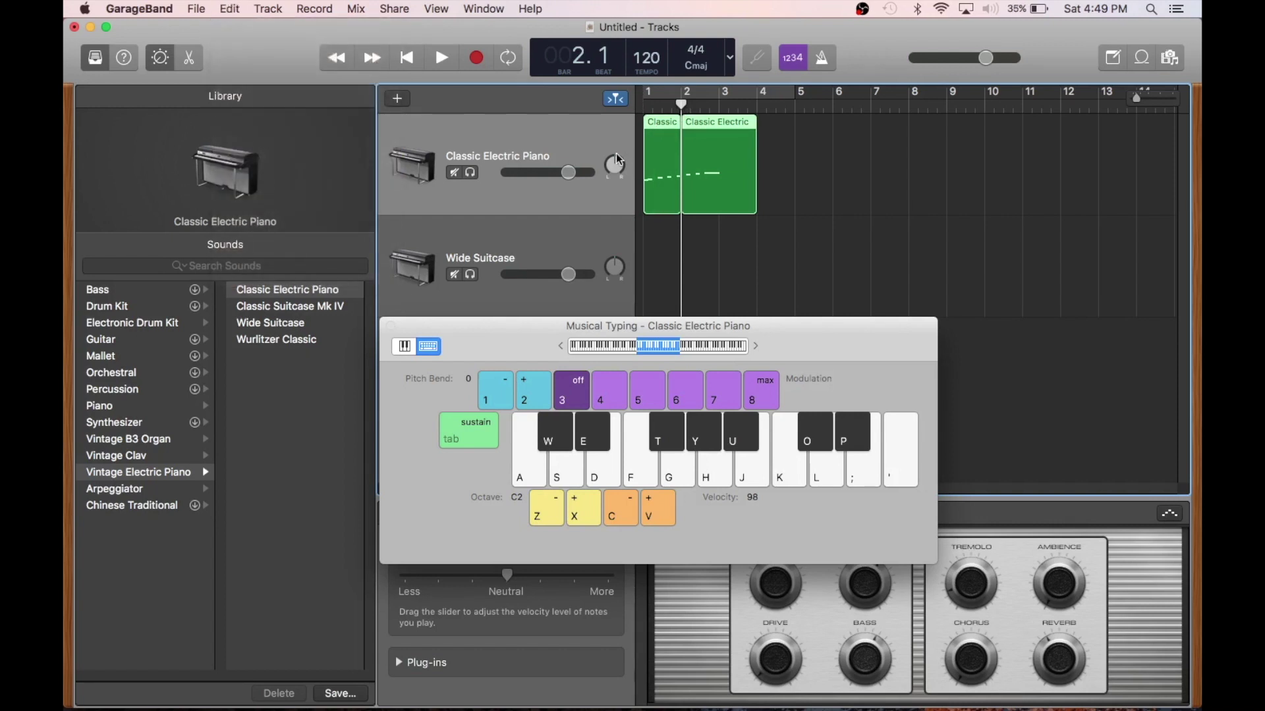
key("super+j")
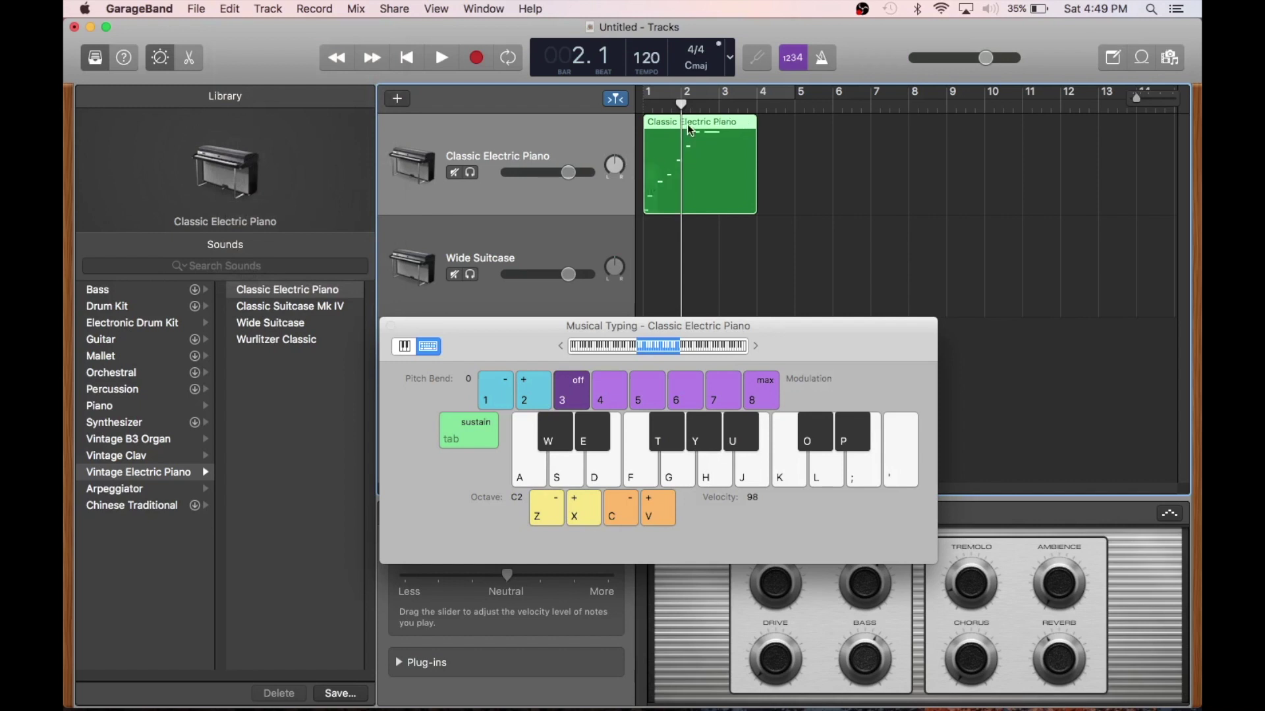
left_click_drag(688, 126, 644, 104)
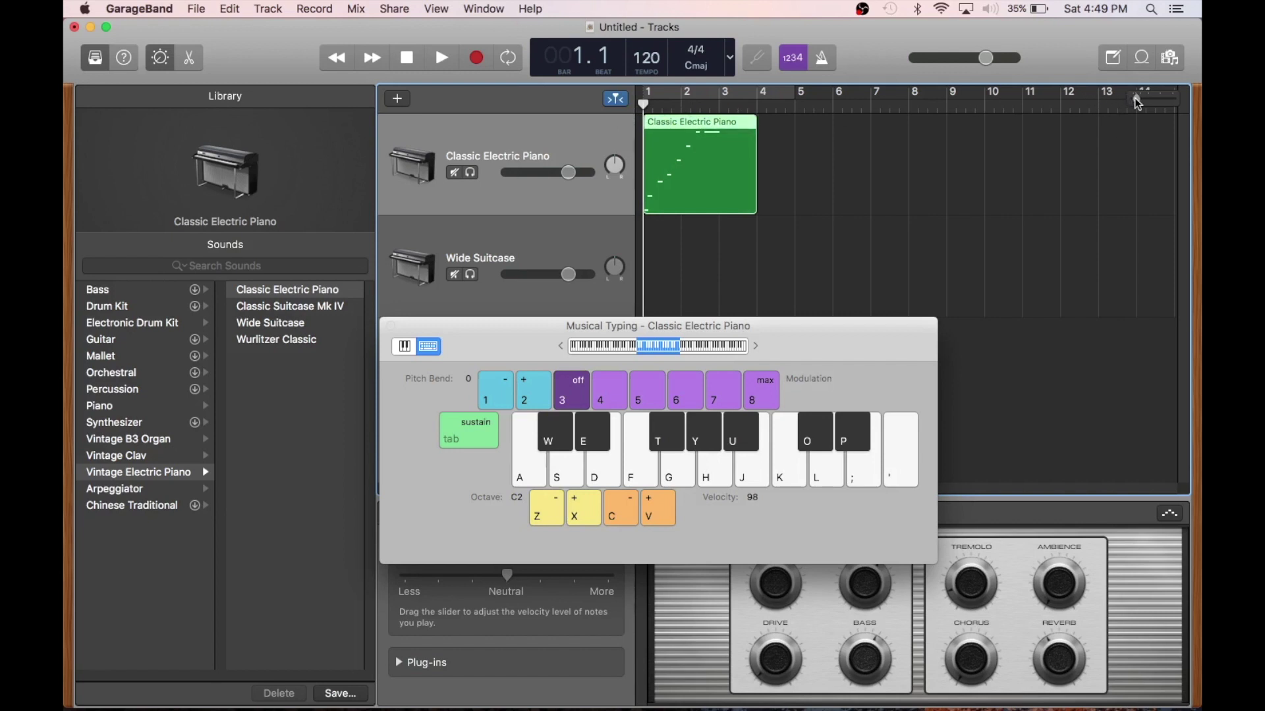
Step: Zoom in on the joined piano region and place the playhead at beat 3 of bar 1
left_click_drag(1134, 100, 1147, 100)
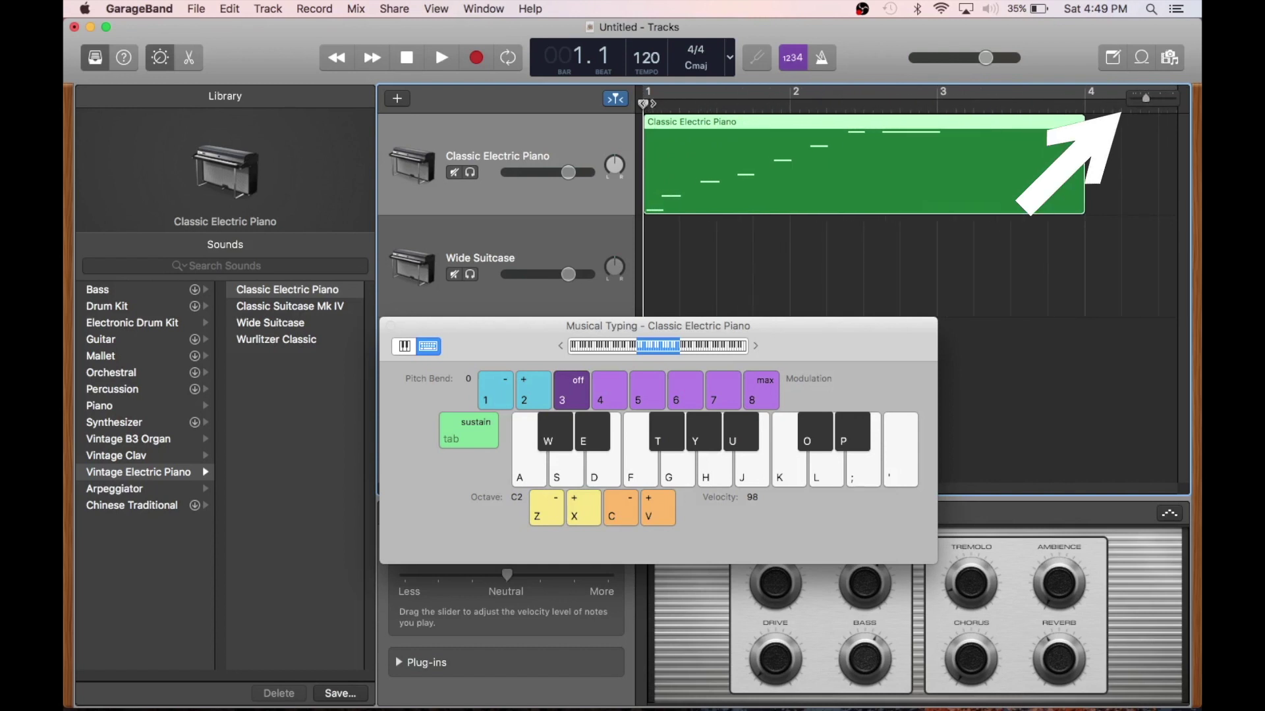
left_click_drag(643, 104, 764, 115)
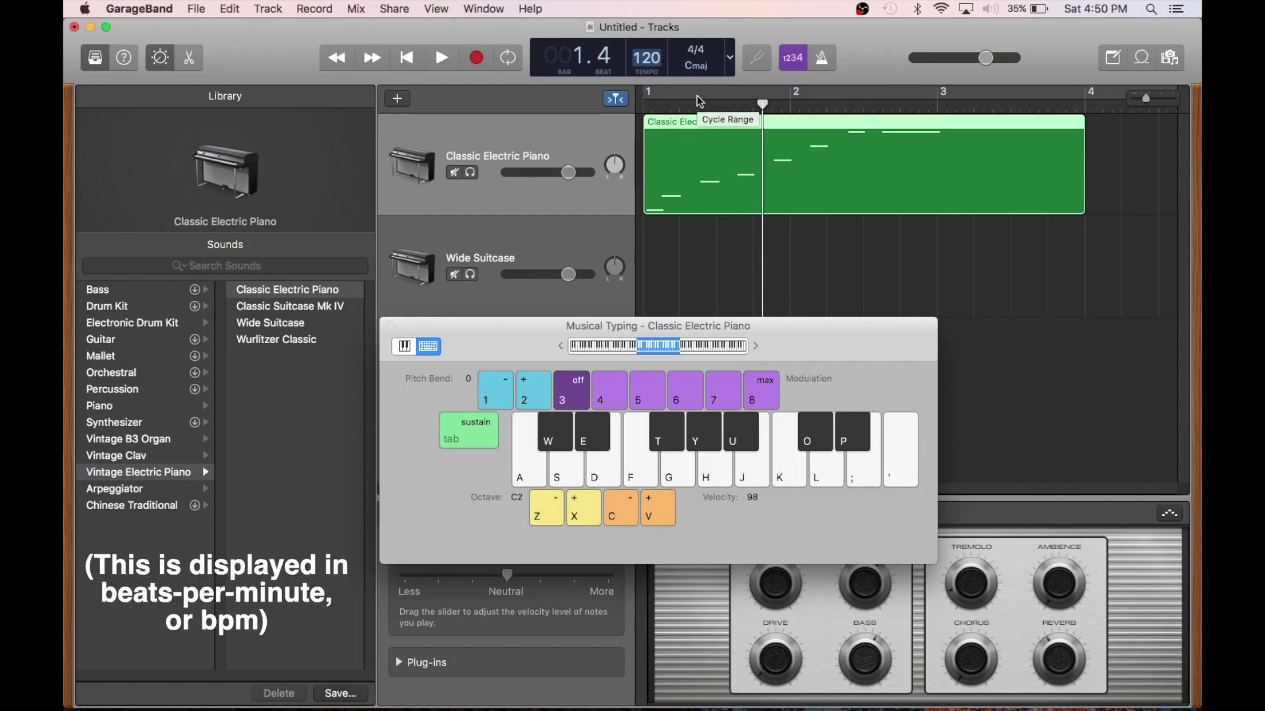
Step: Set the tempo to 80 and play the electric-piano riff from the start
type("80")
key("Return")
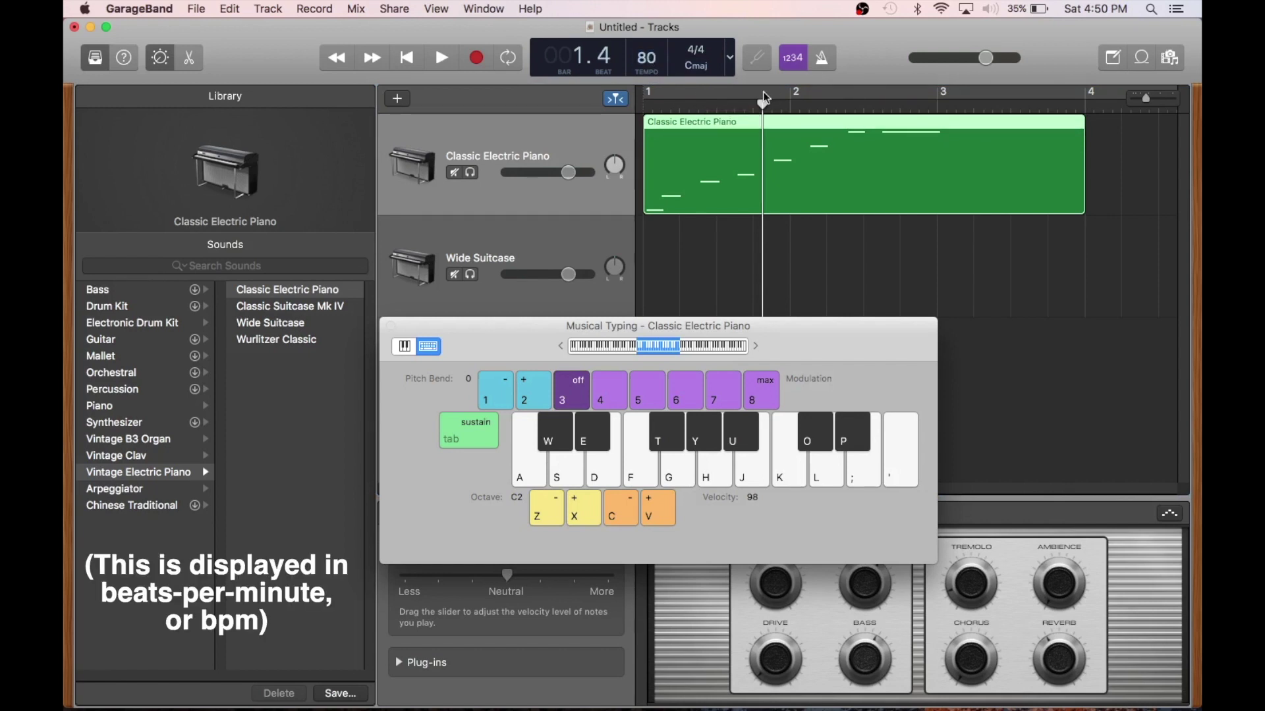
left_click_drag(763, 95, 643, 99)
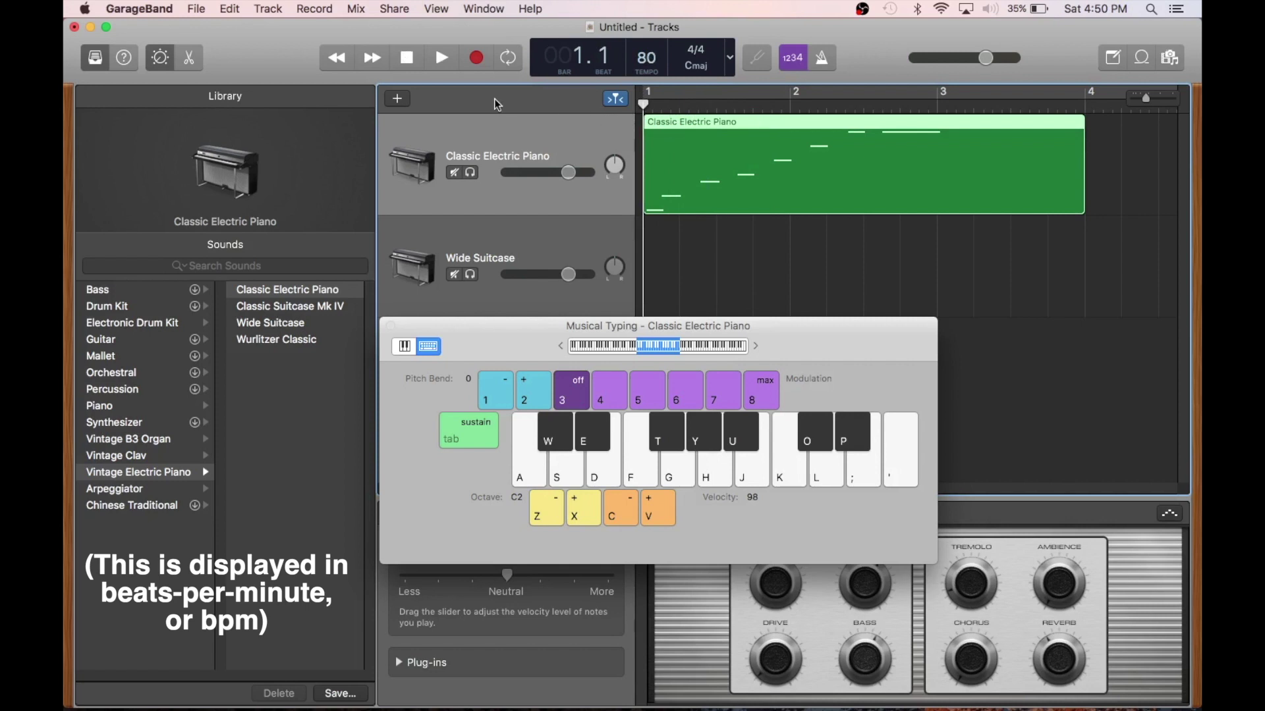
key("space")
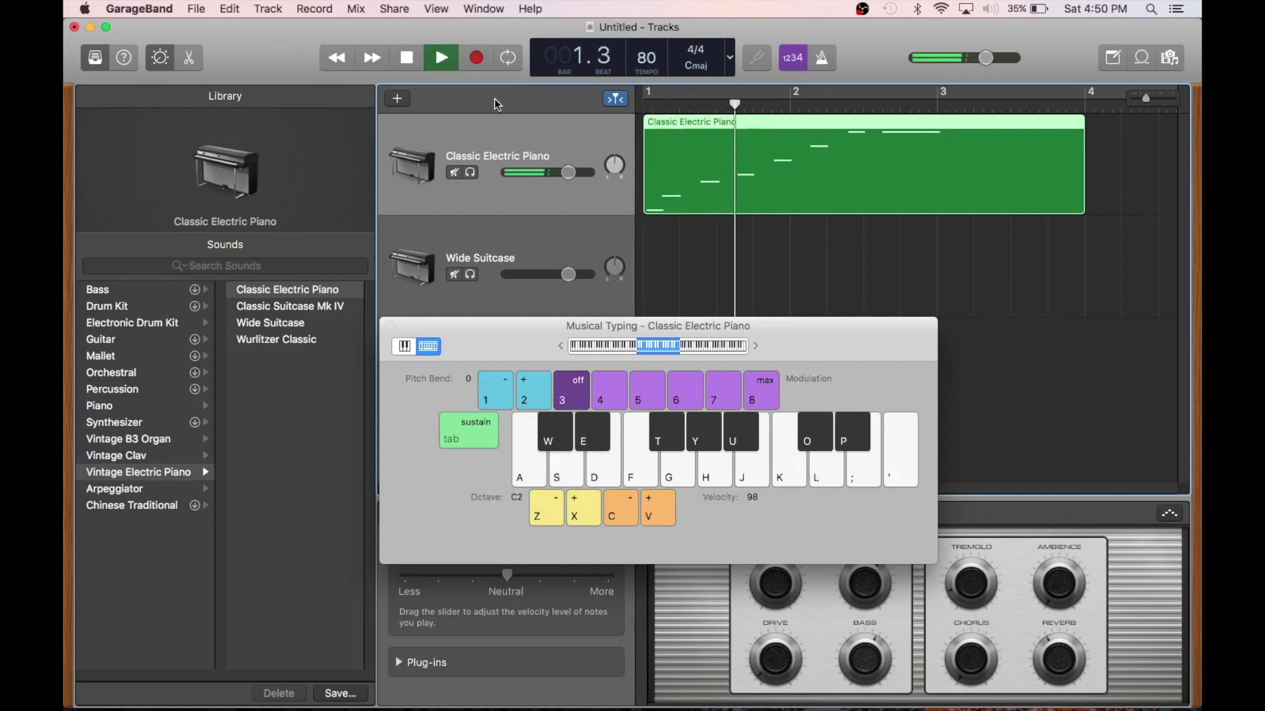
left_click(428, 60)
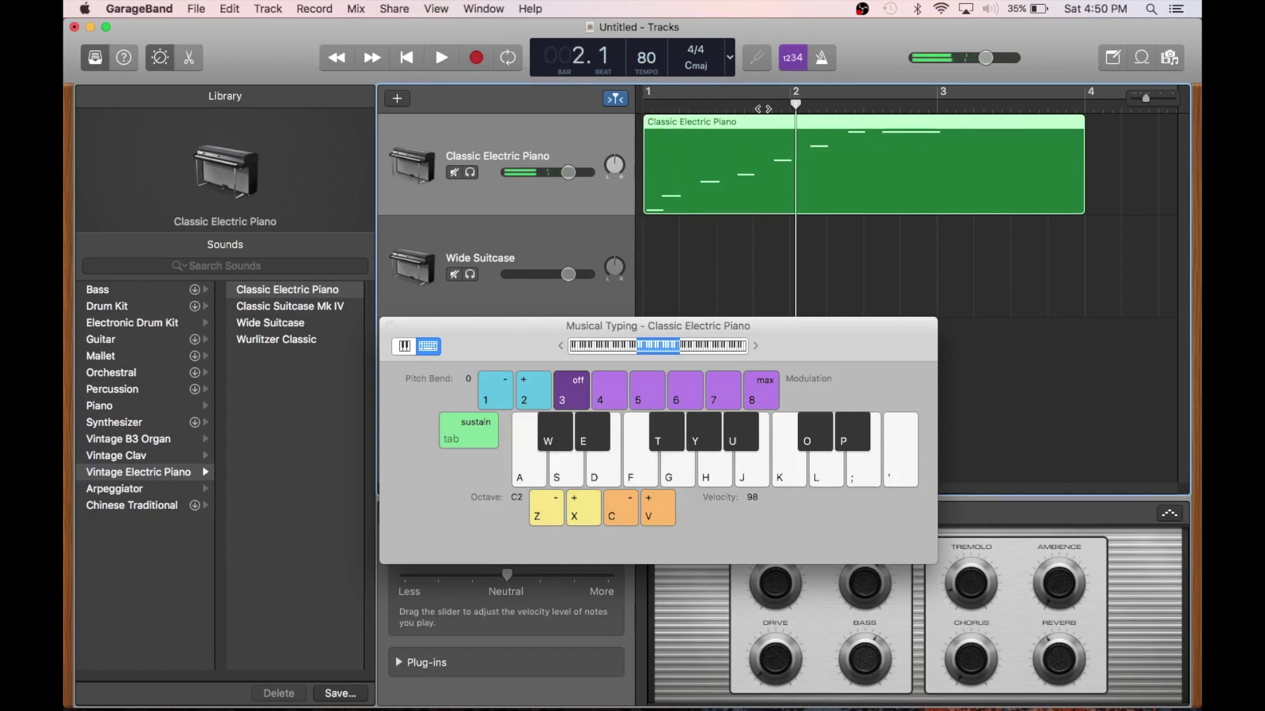
key("Return")
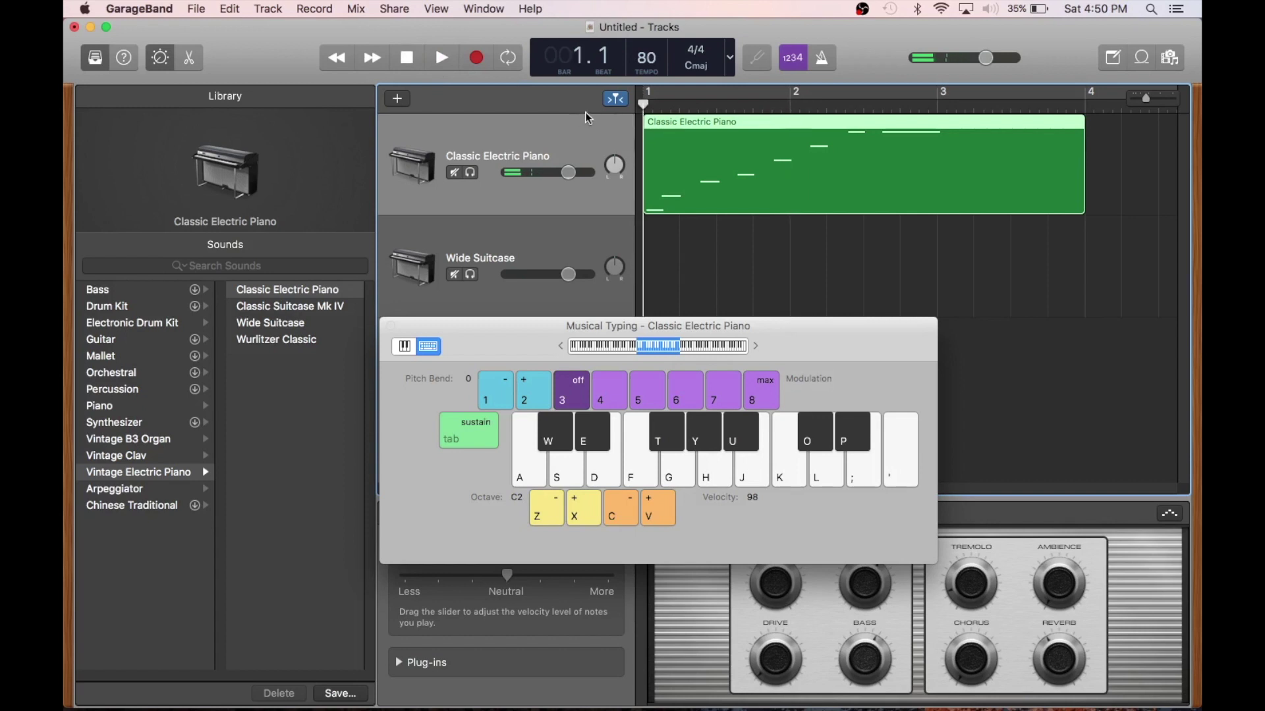
Step: Raise the tempo to 160, audition the riff, then rewind to the start
left_click(651, 63)
type("160")
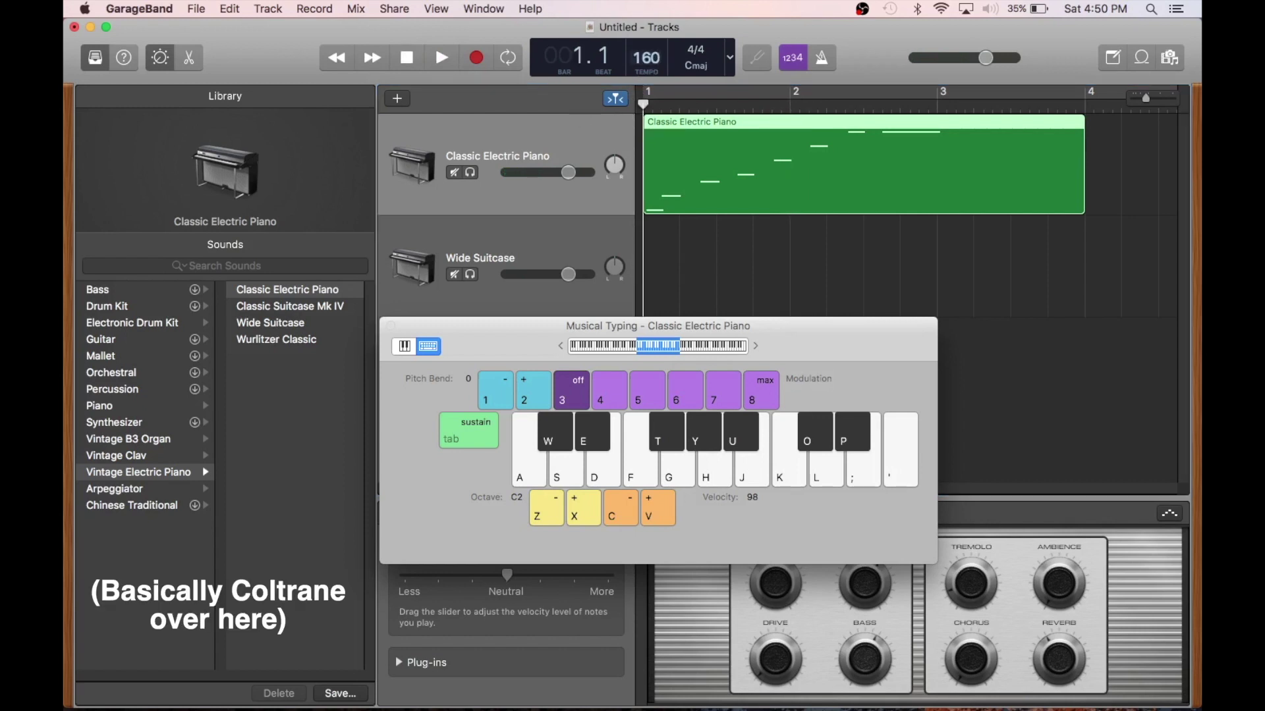
key("Return")
left_click(442, 59)
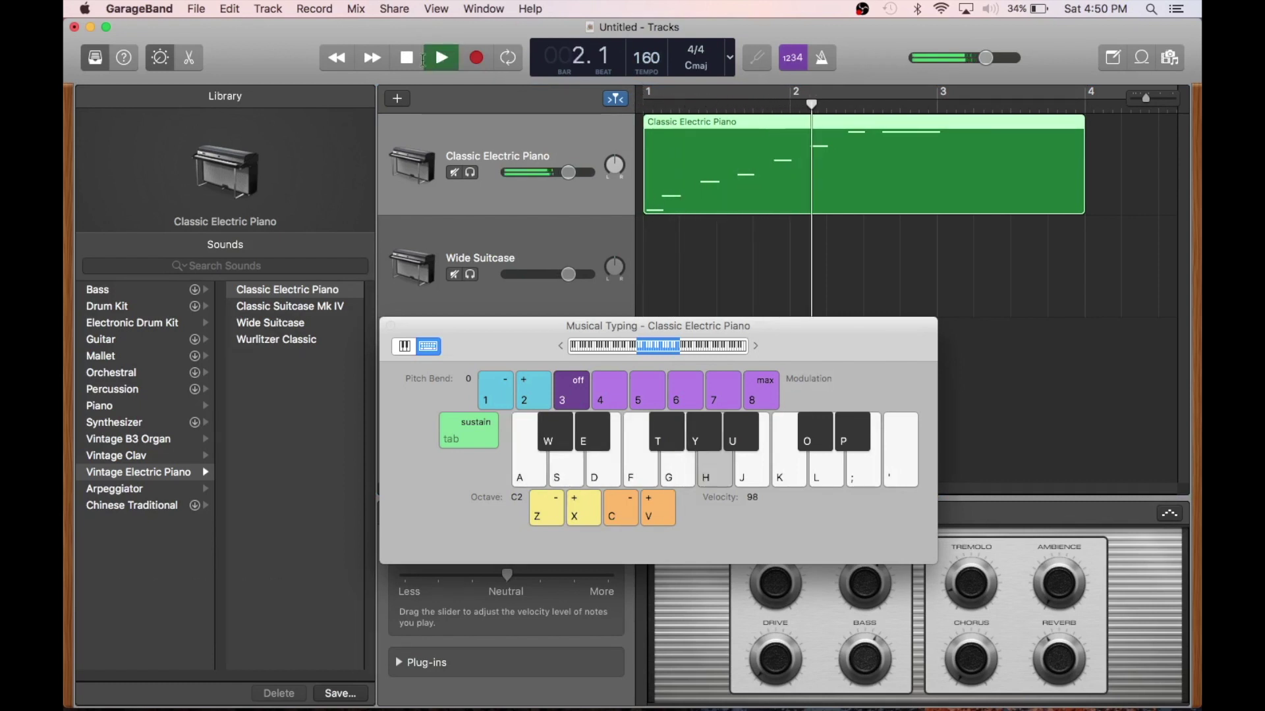
left_click(407, 59)
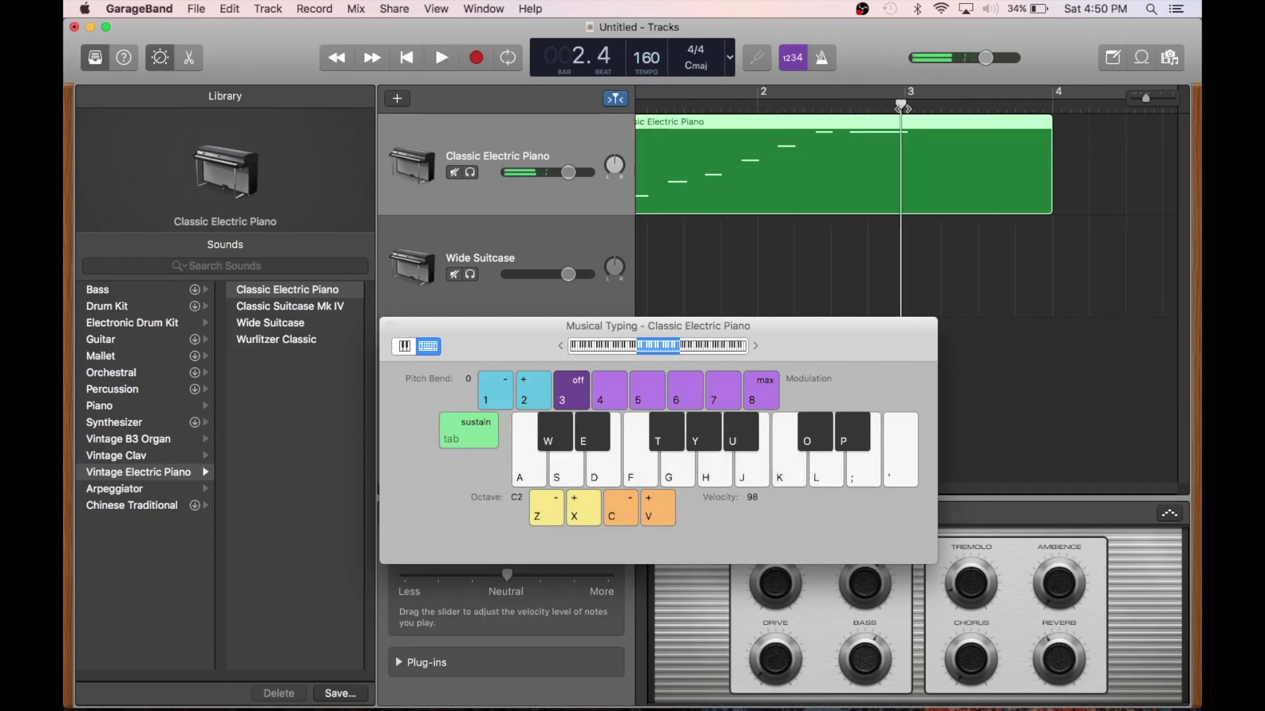
left_click(407, 59)
Step: Change the project tempo to 120 bpm
double_click(646, 58)
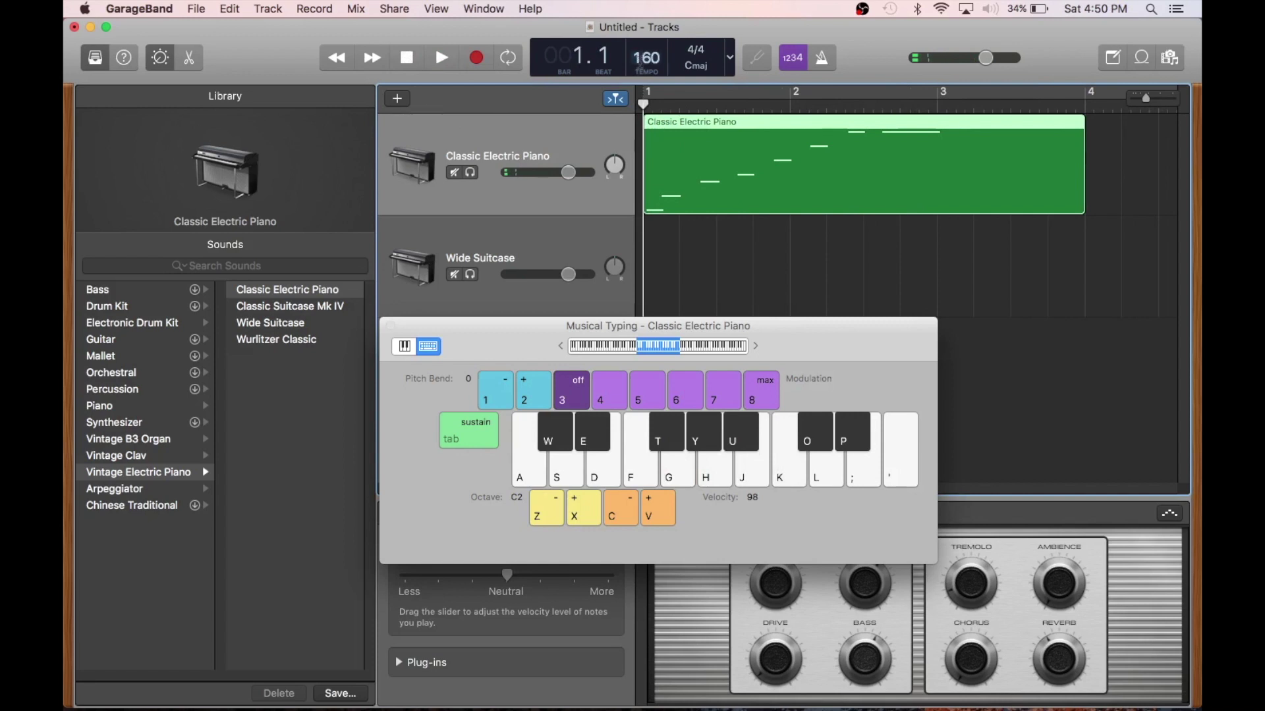
type("120")
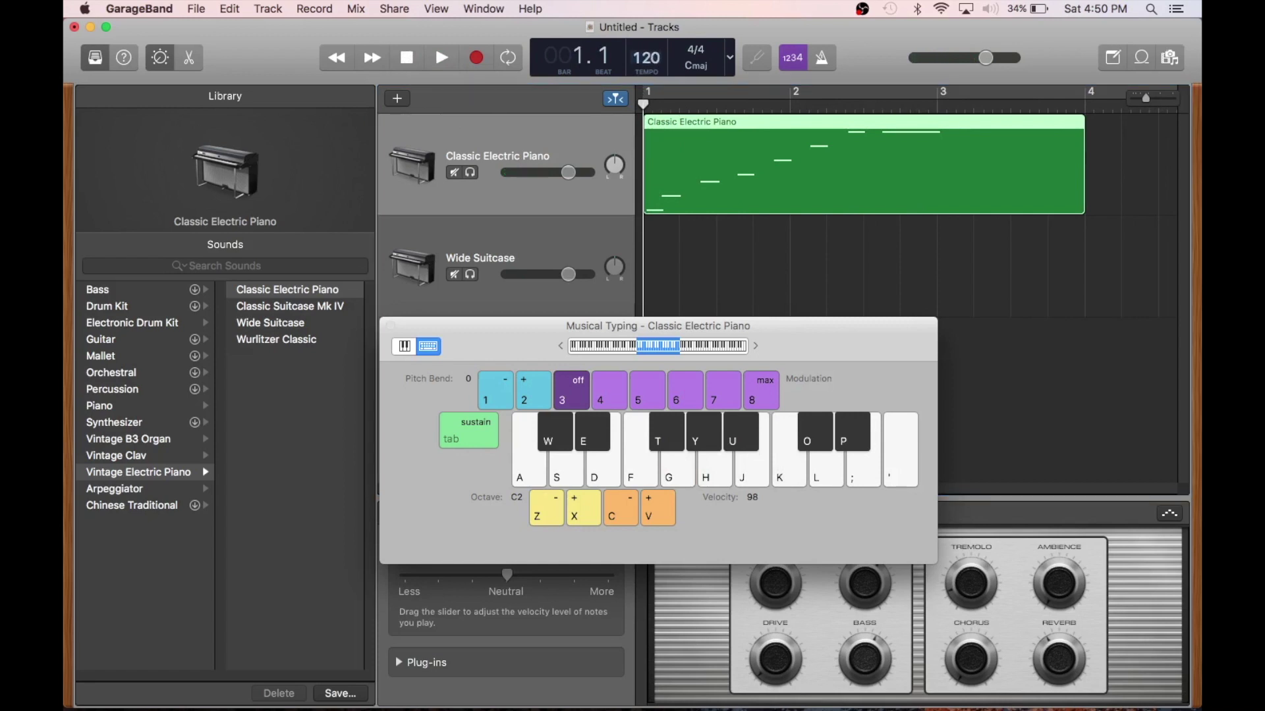
left_click(642, 104)
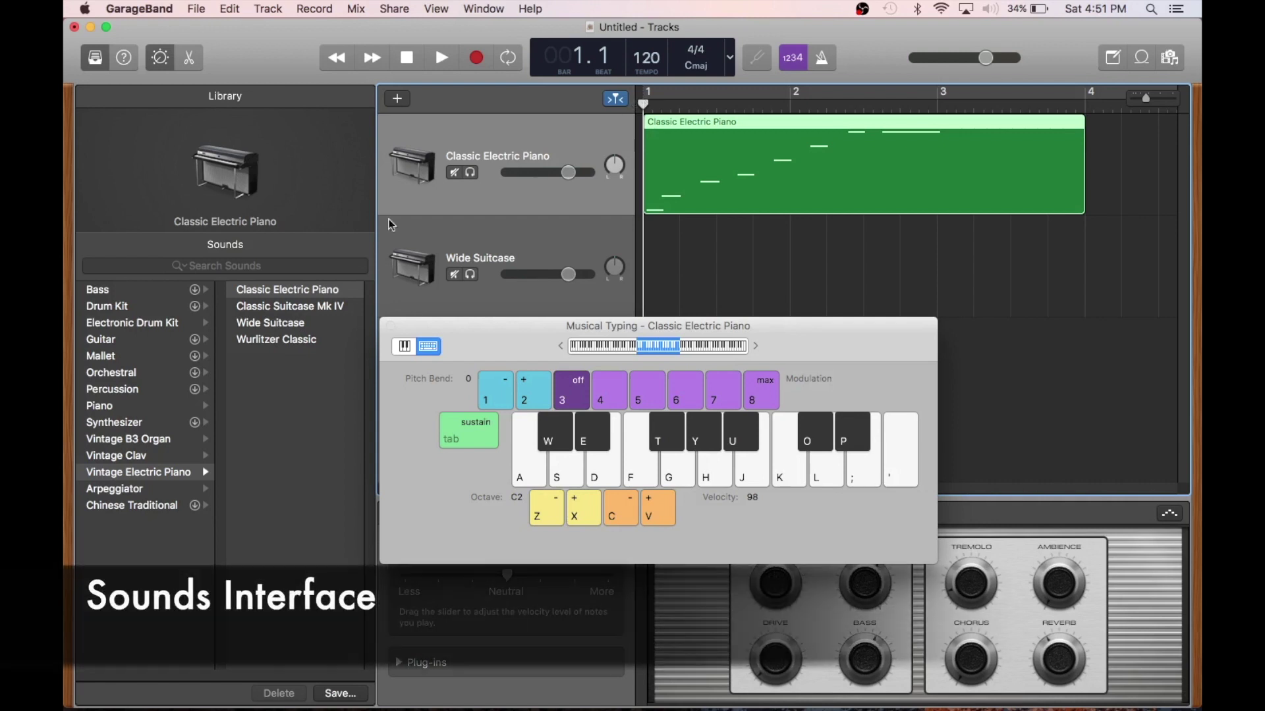
Step: Select the Wide Suitcase track header so the Library shows its instrument
mouse_move(202, 170)
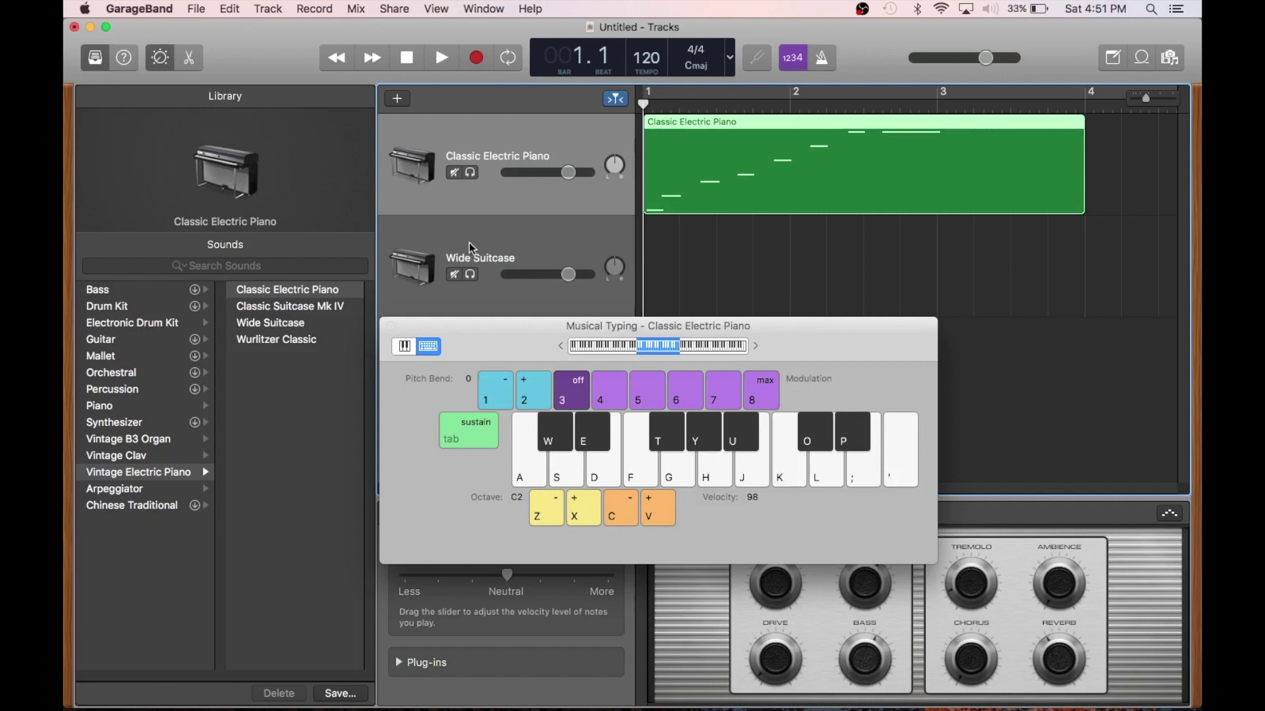
left_click(522, 239)
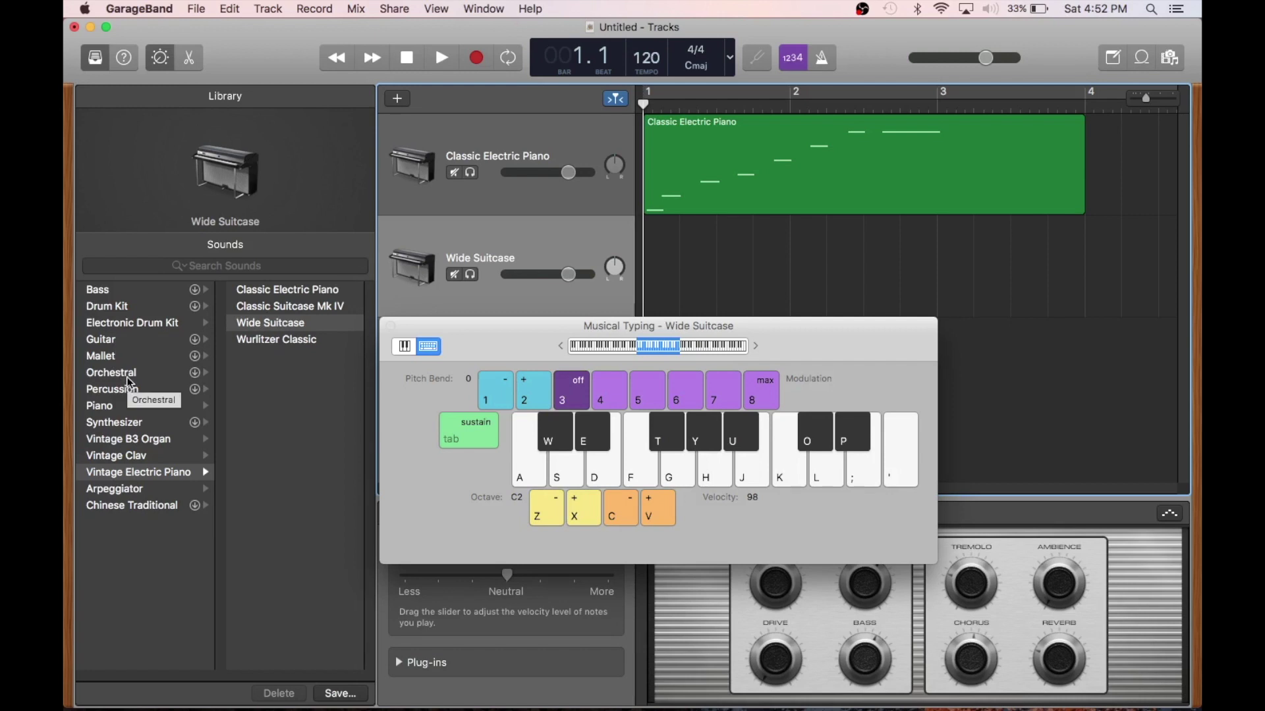
Step: Assign the Arpeggiator > Synth Basics > Dripping Cycles sound to the track
left_click(124, 494)
left_click(274, 291)
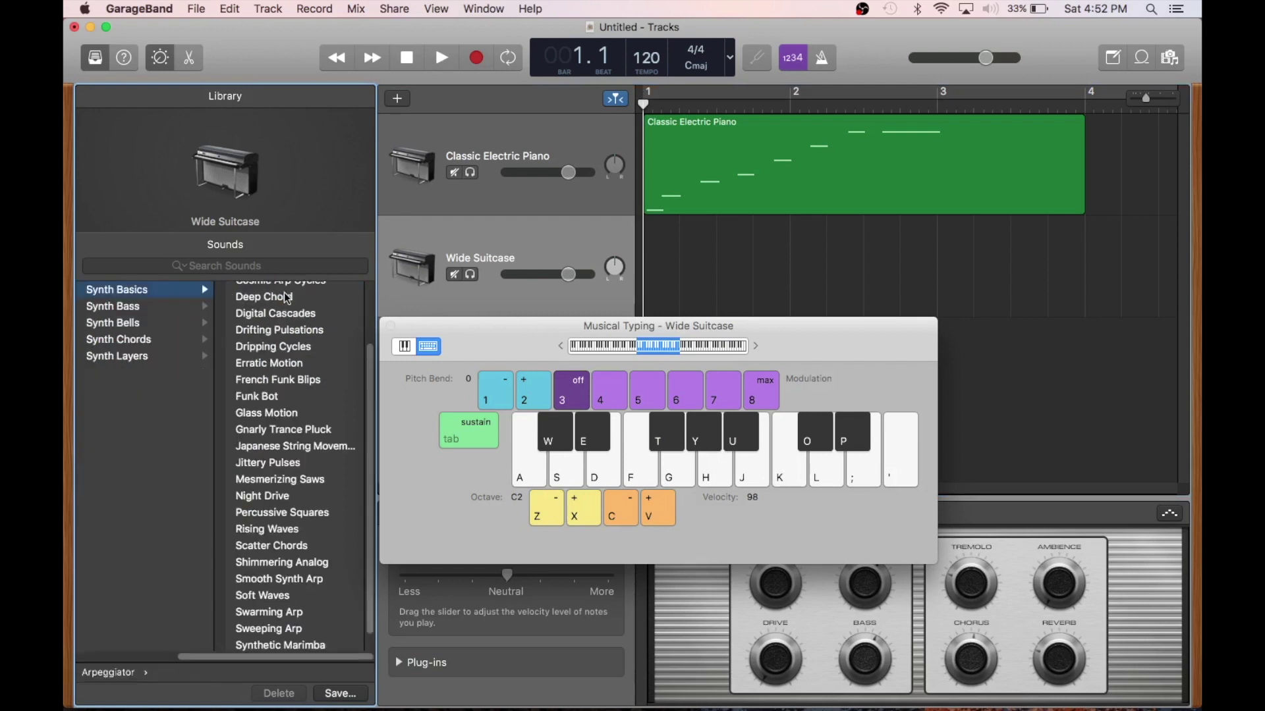
left_click(289, 349)
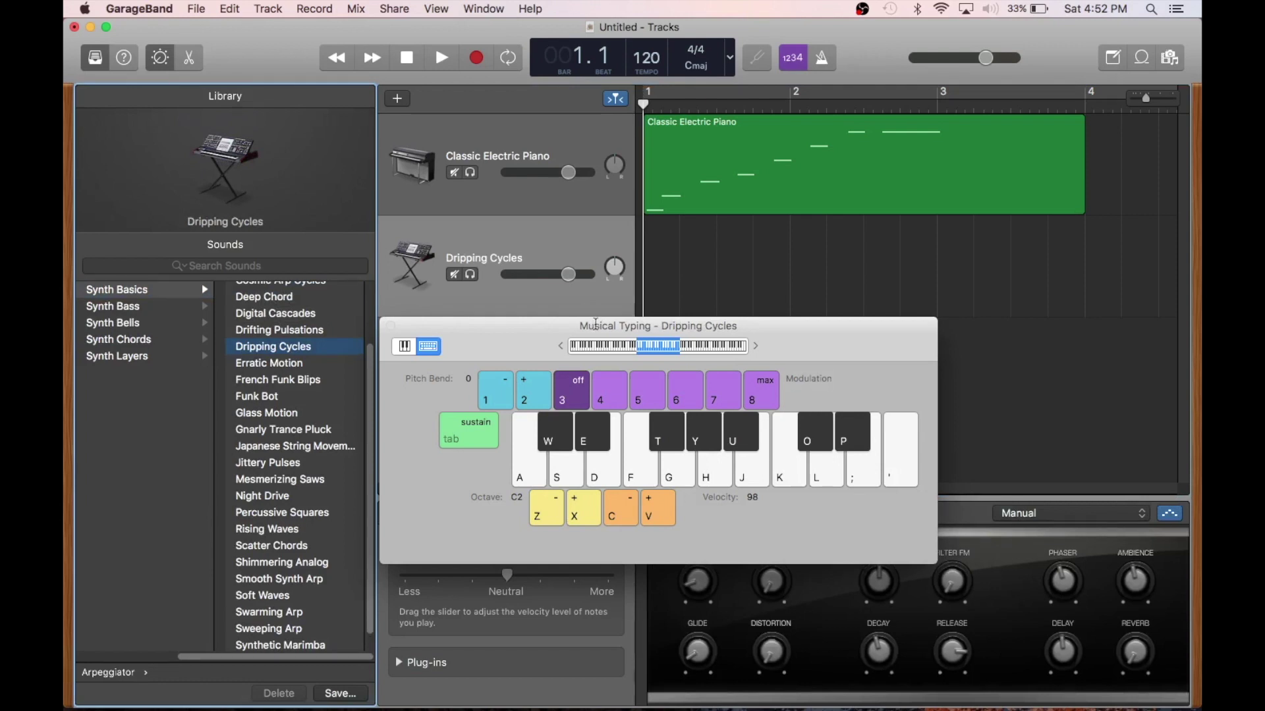
Step: Play notes K, H, U, L and F on Musical Typing to hear Dripping Cycles
key("k")
key("h")
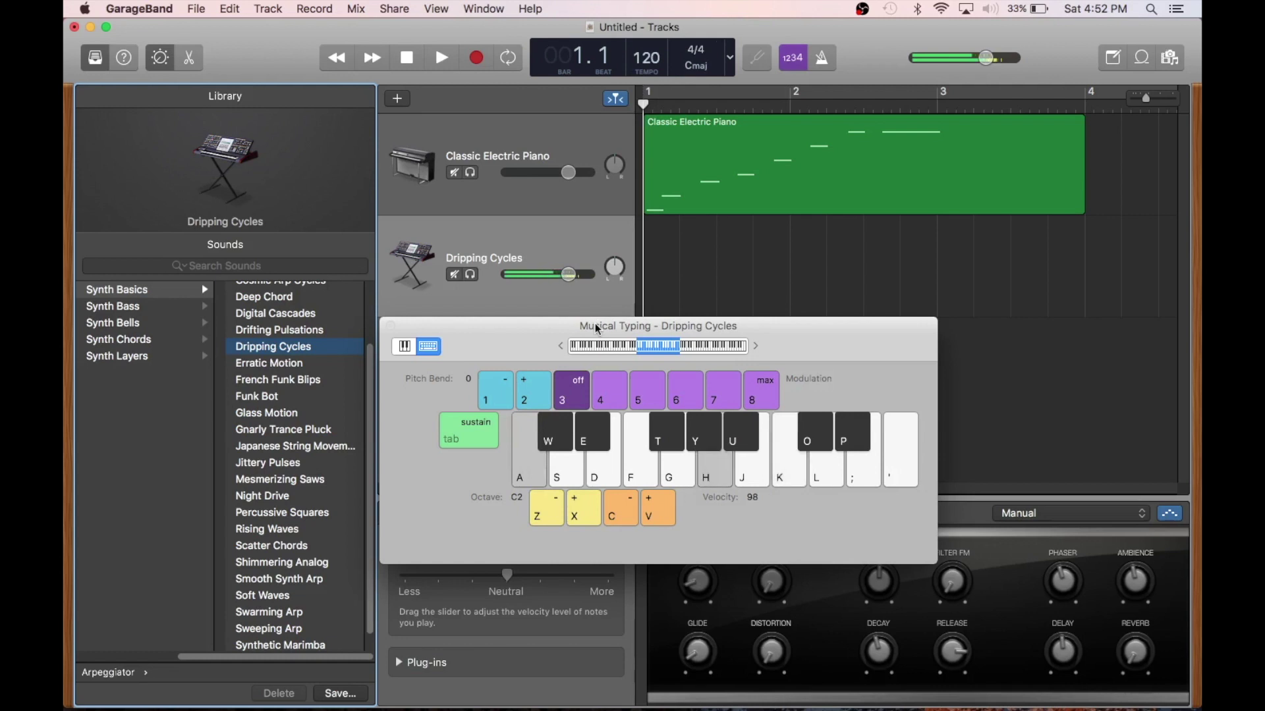
key("u")
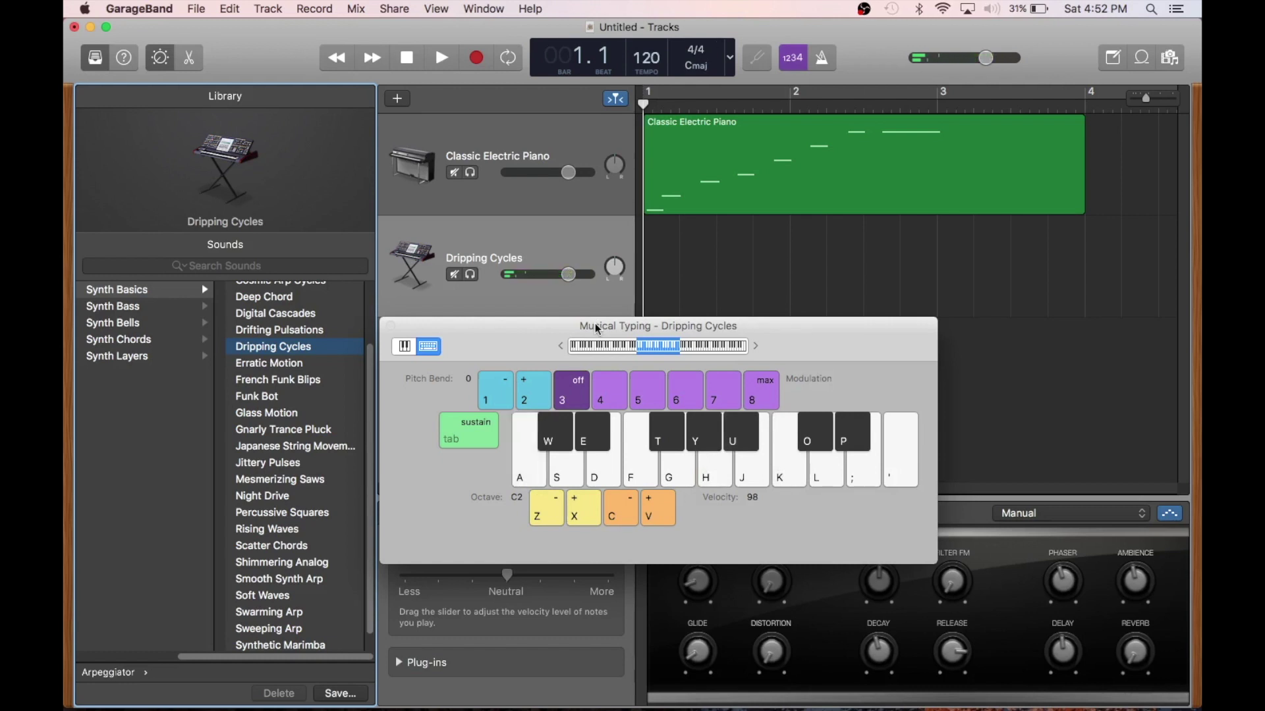
key("l")
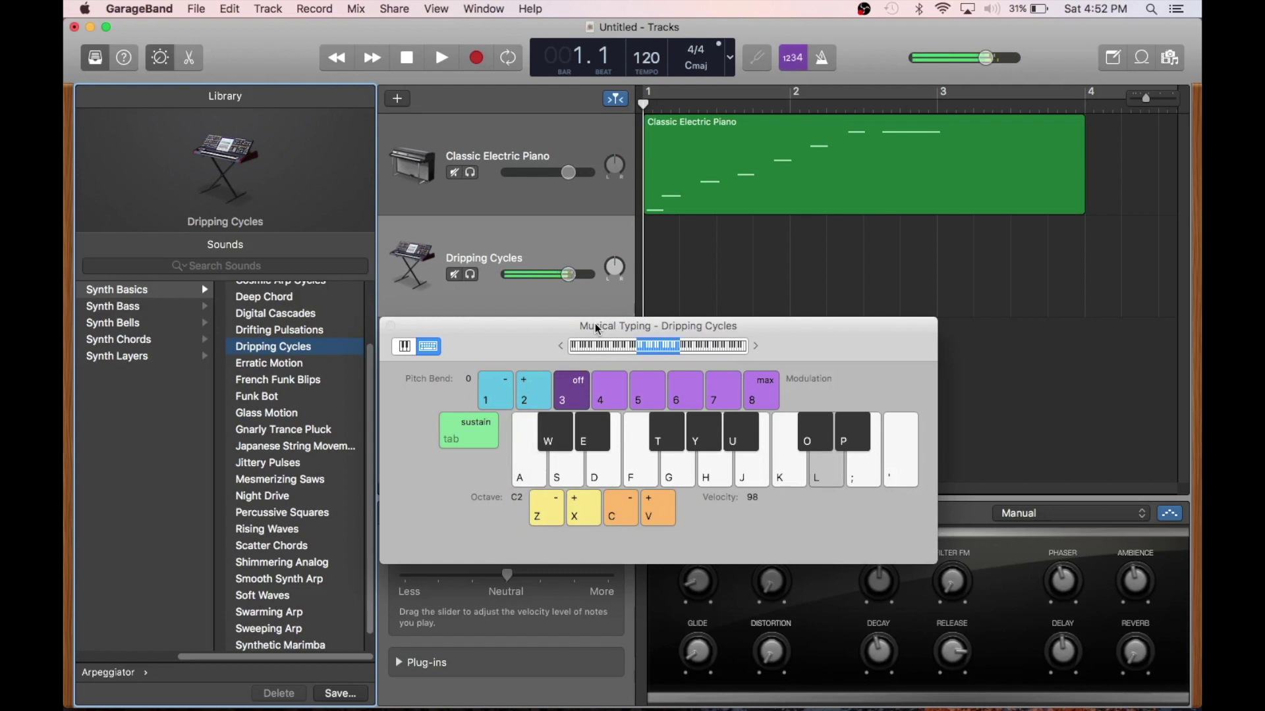
key("f")
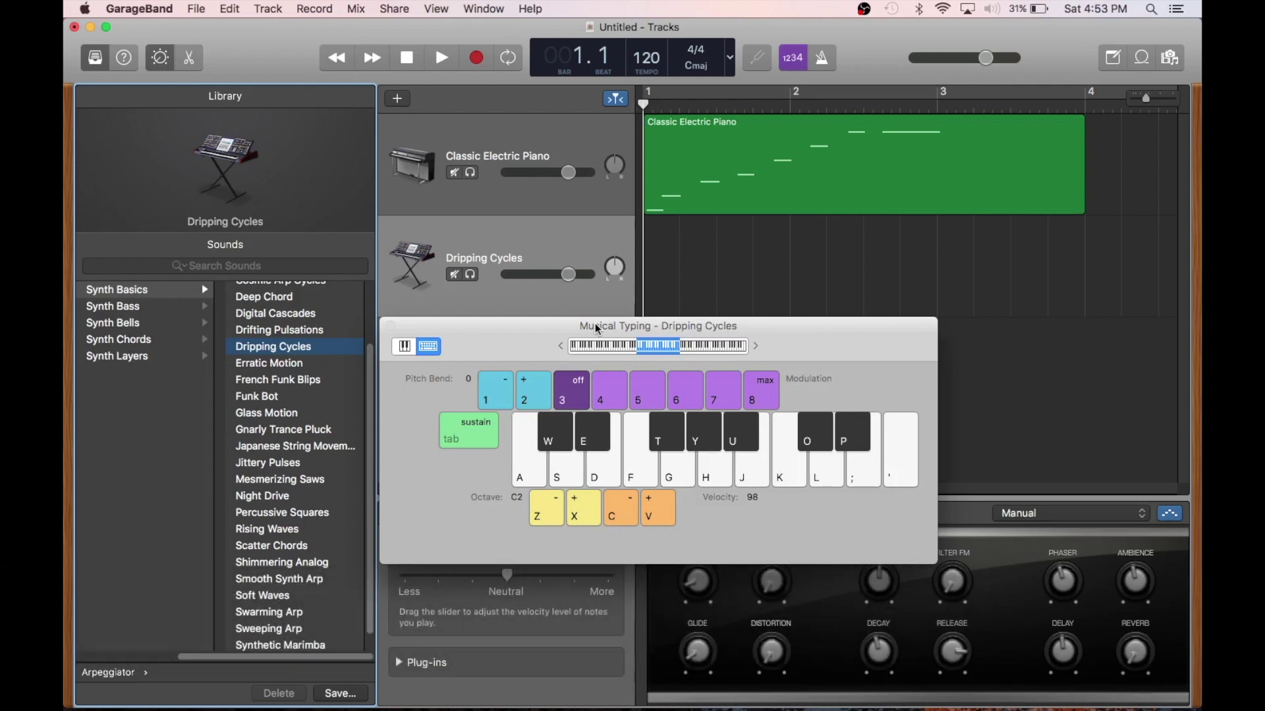
Step: Export the song to disk in WAVE format at uncompressed 16-bit quality
left_click(398, 9)
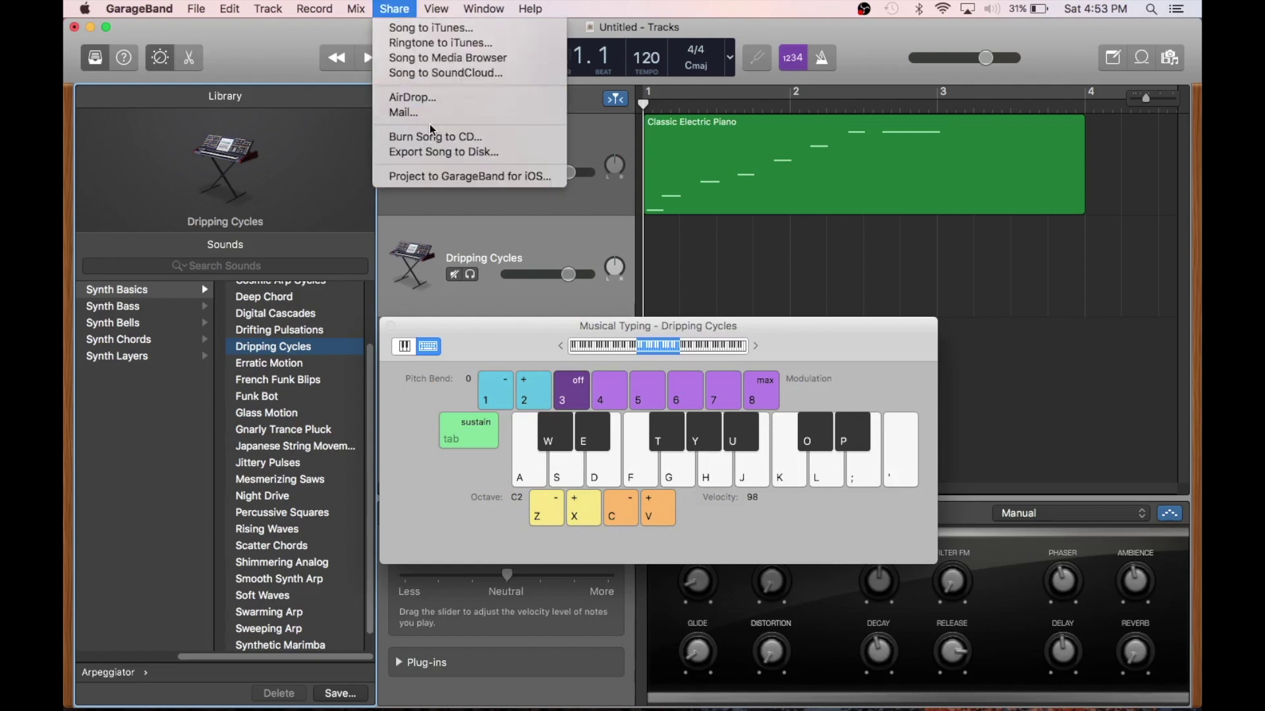
left_click(450, 153)
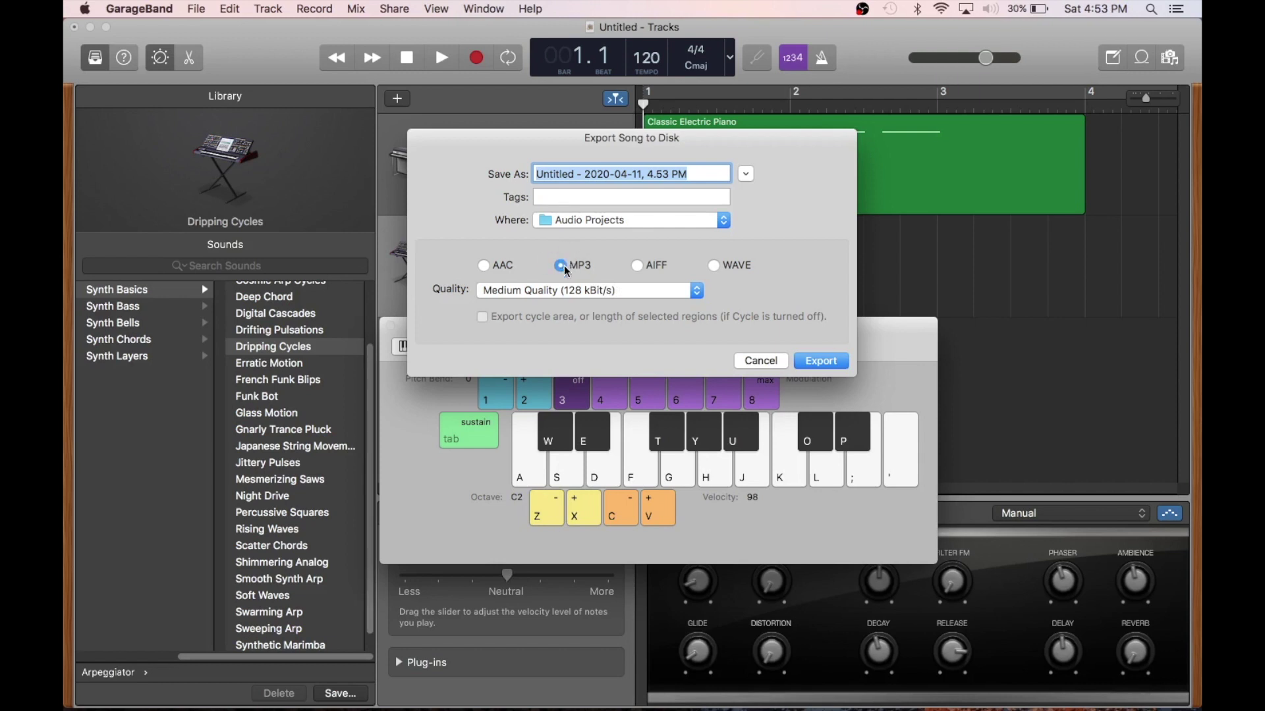
left_click(715, 265)
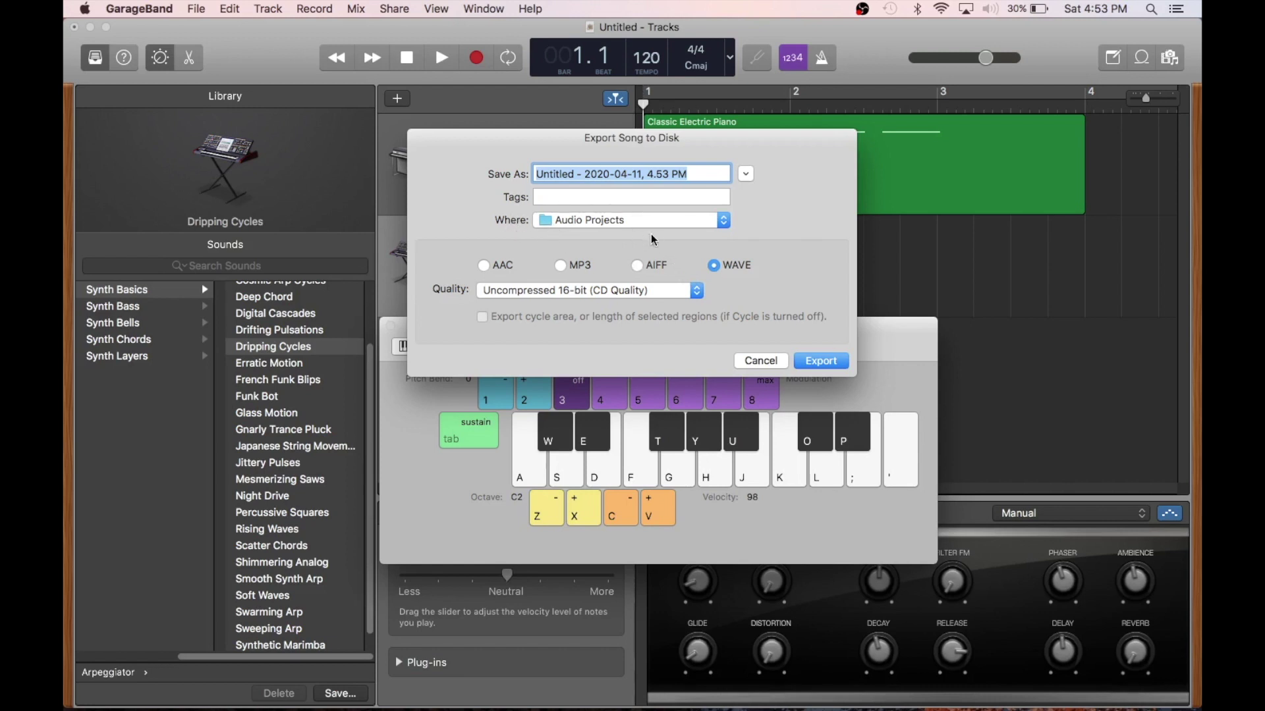
left_click(821, 361)
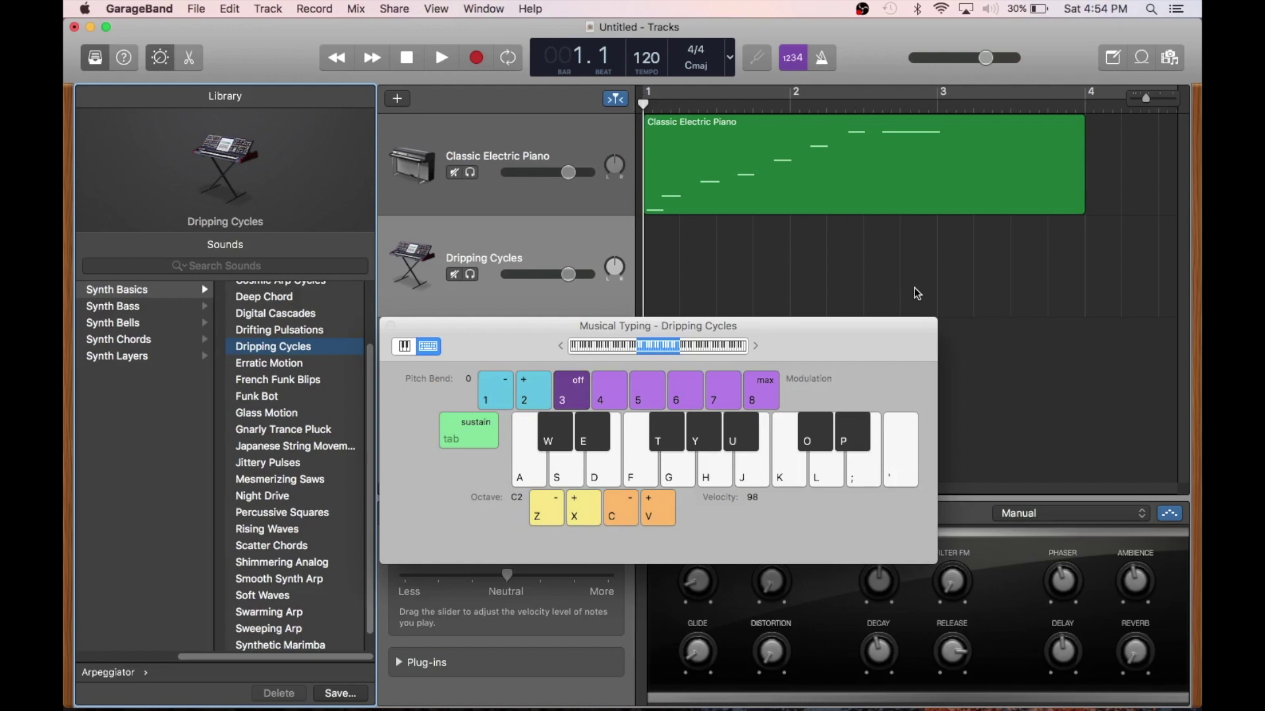
Step: Move the Musical Typing window up and to the right to uncover the track controls
left_click_drag(778, 327, 835, 186)
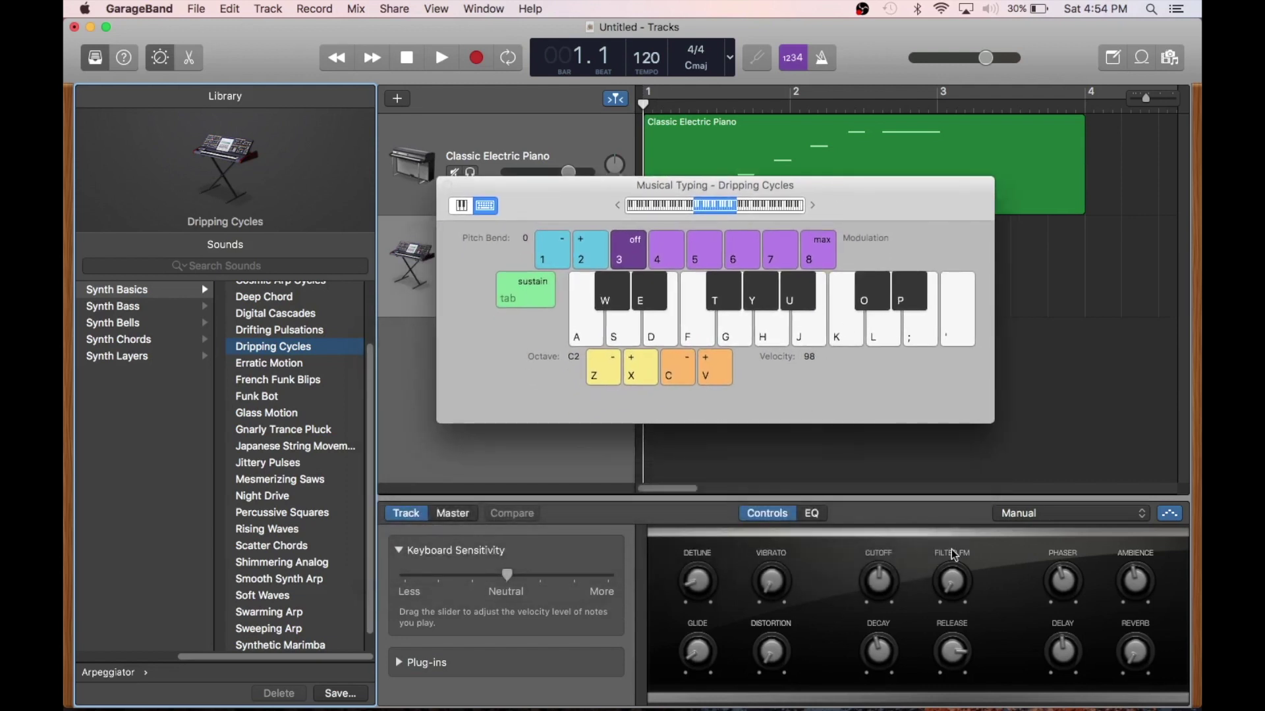